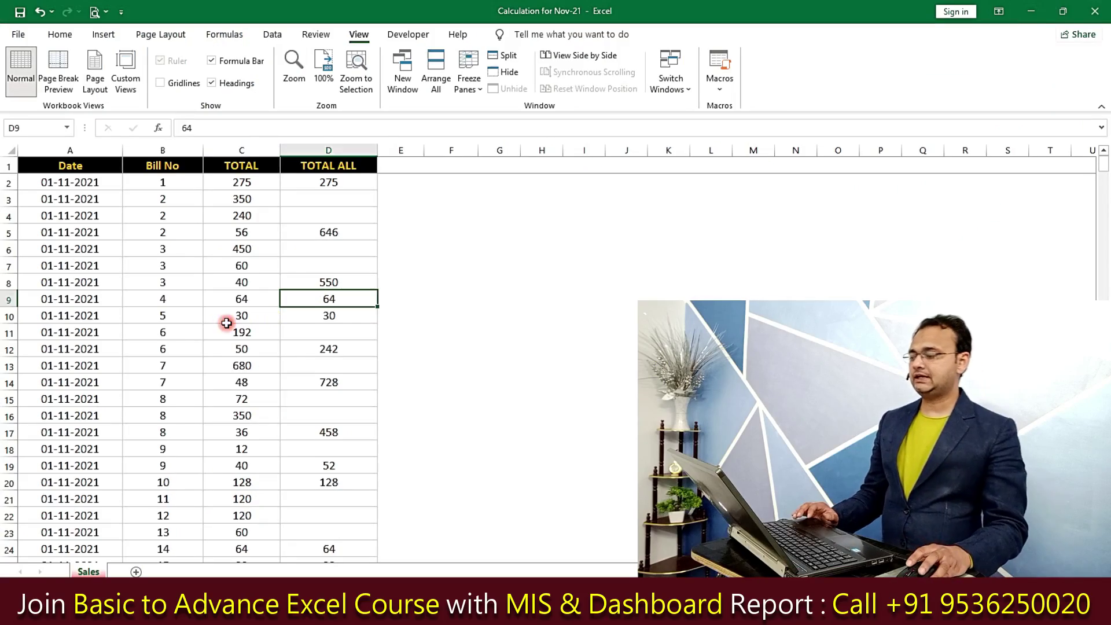
Step: Review the Sales rows for bills 1 to 8, marking multi-row bills 3 and 8
click(227, 323)
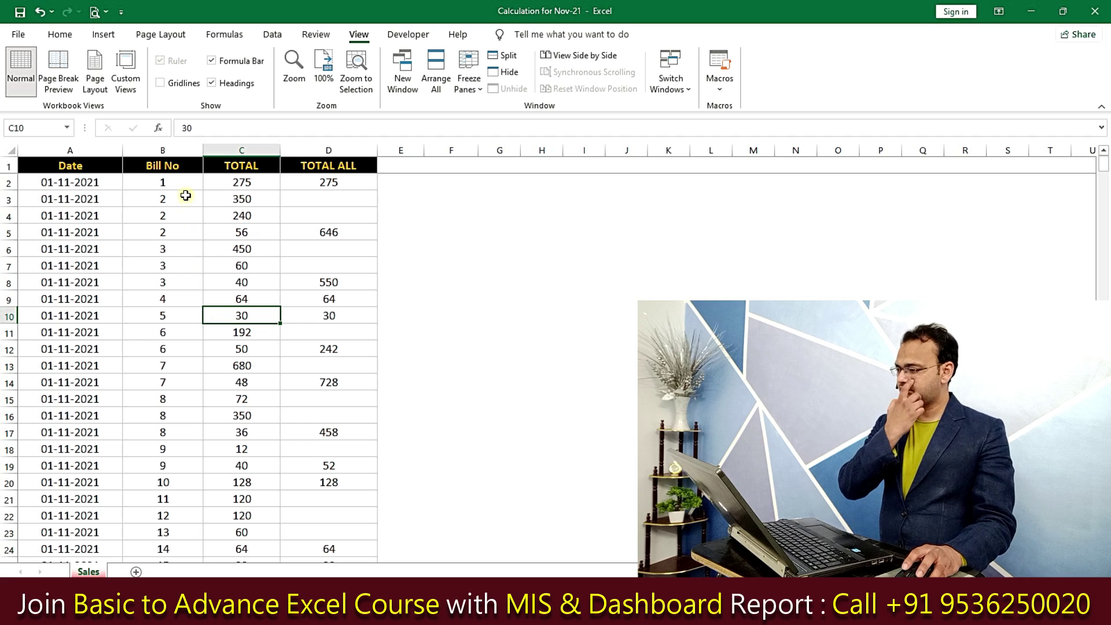
click(209, 366)
click(223, 342)
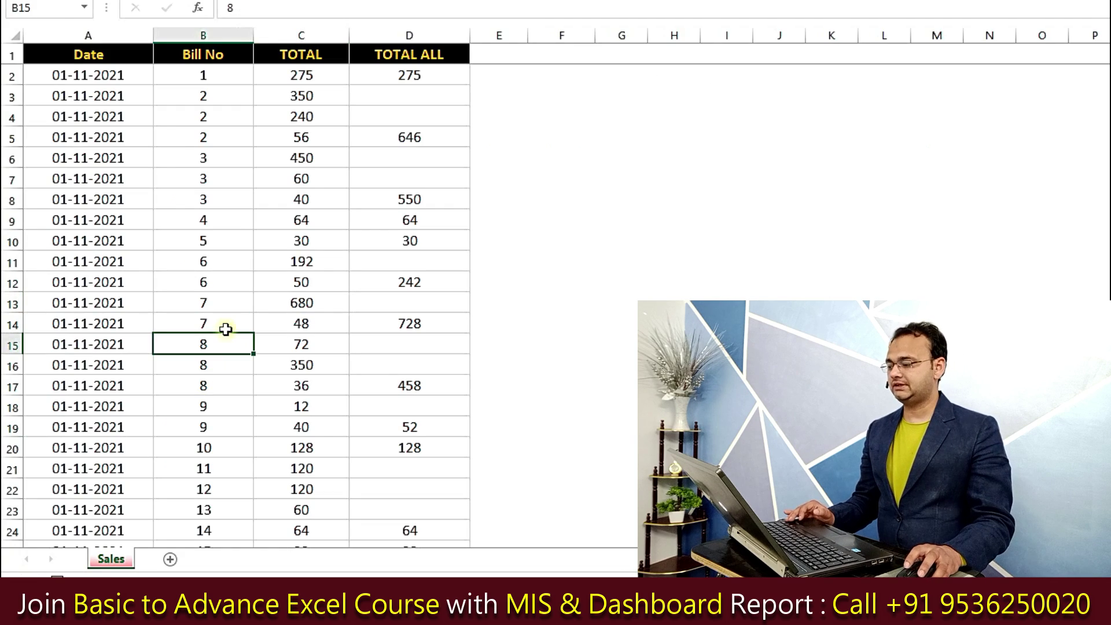
click(89, 34)
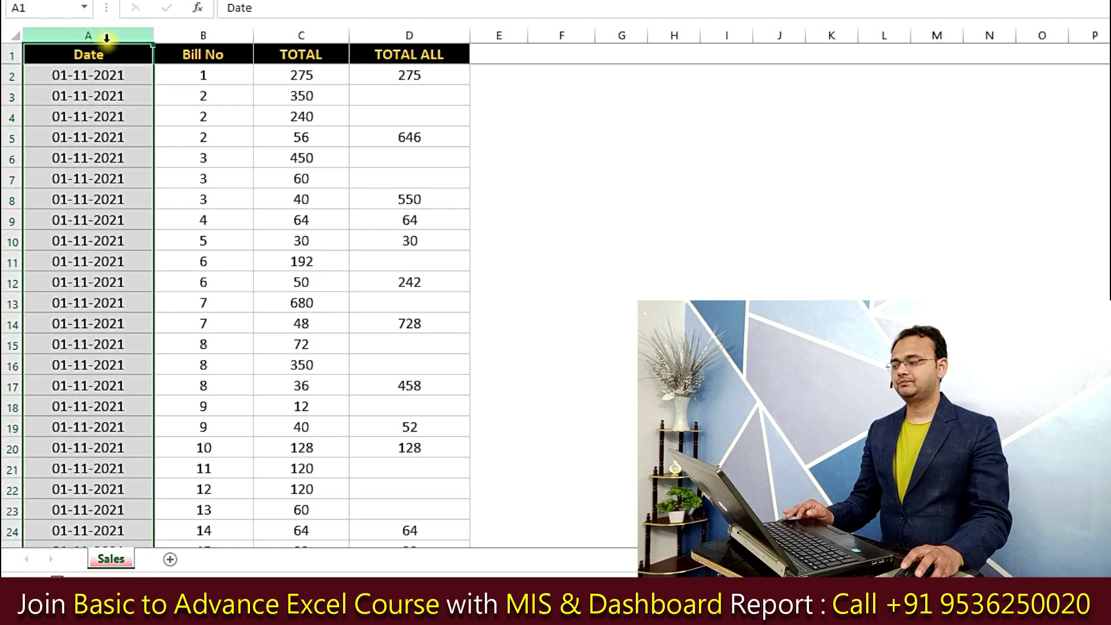
click(201, 32)
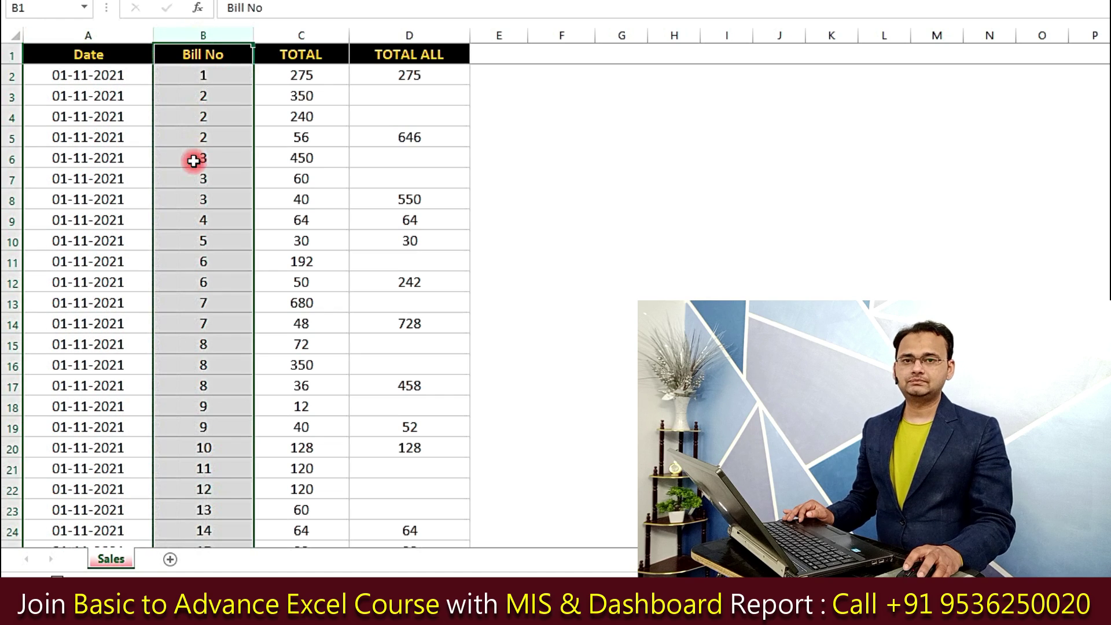
click(194, 159)
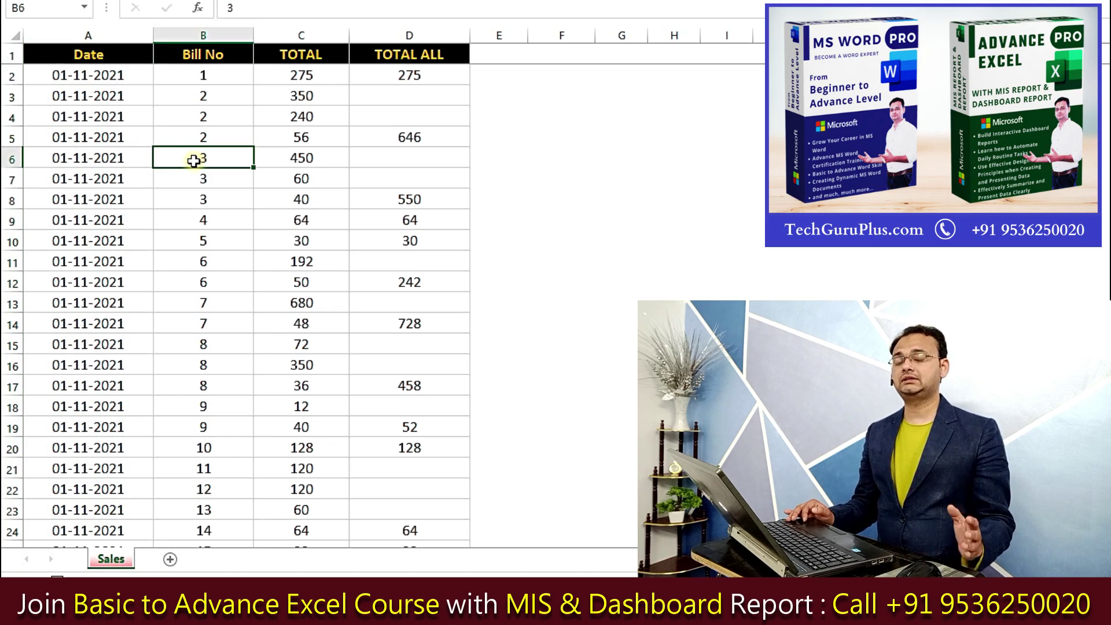
click(214, 81)
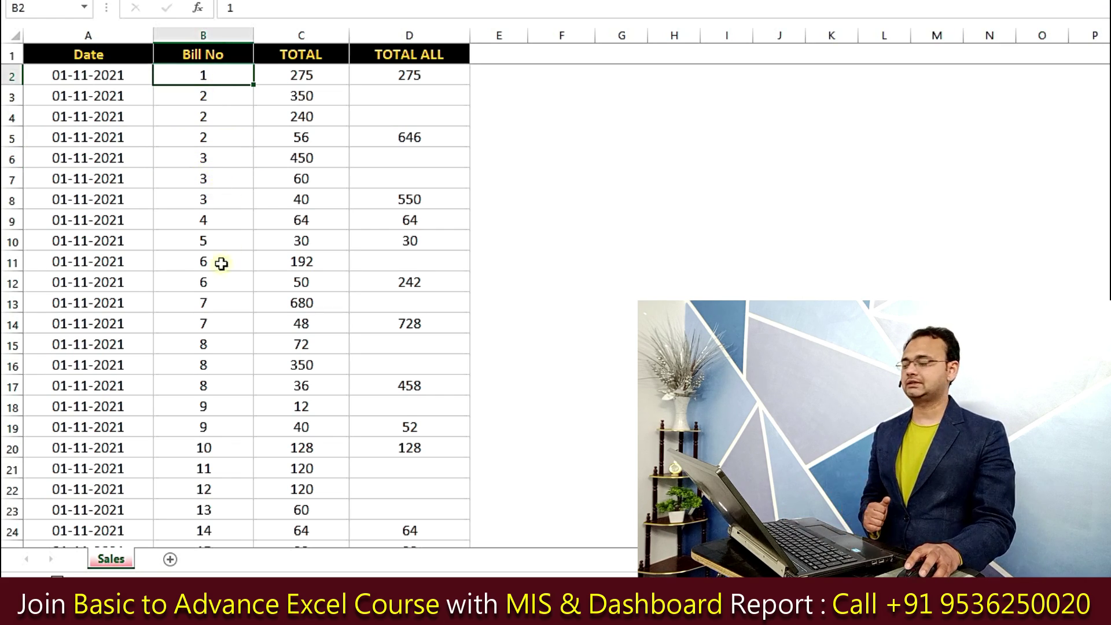
drag(236, 162, 235, 202)
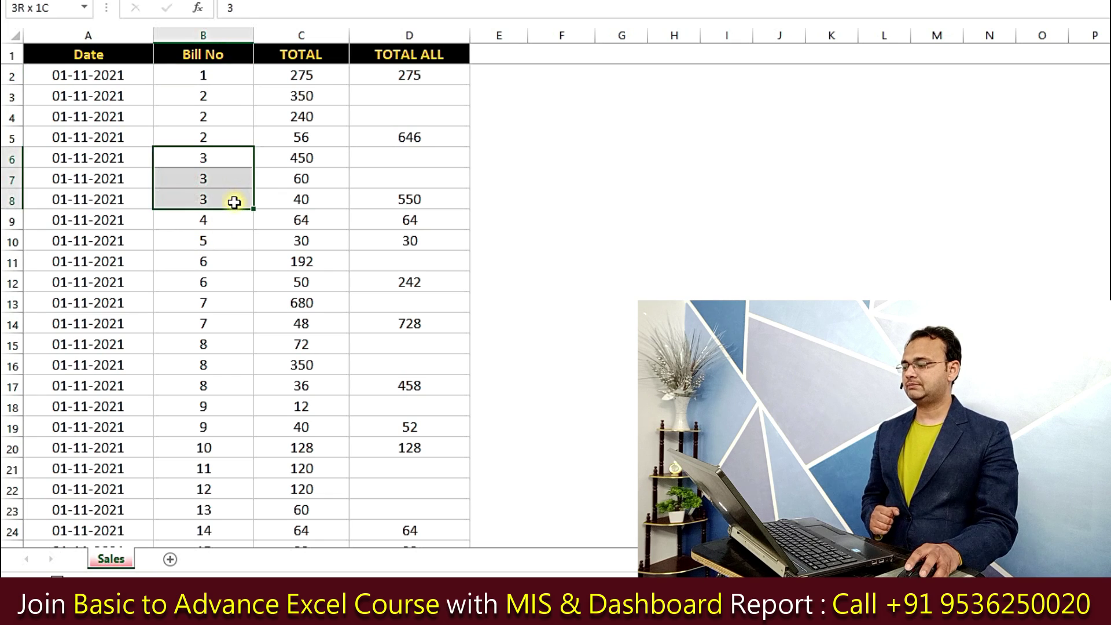
drag(223, 342, 227, 384)
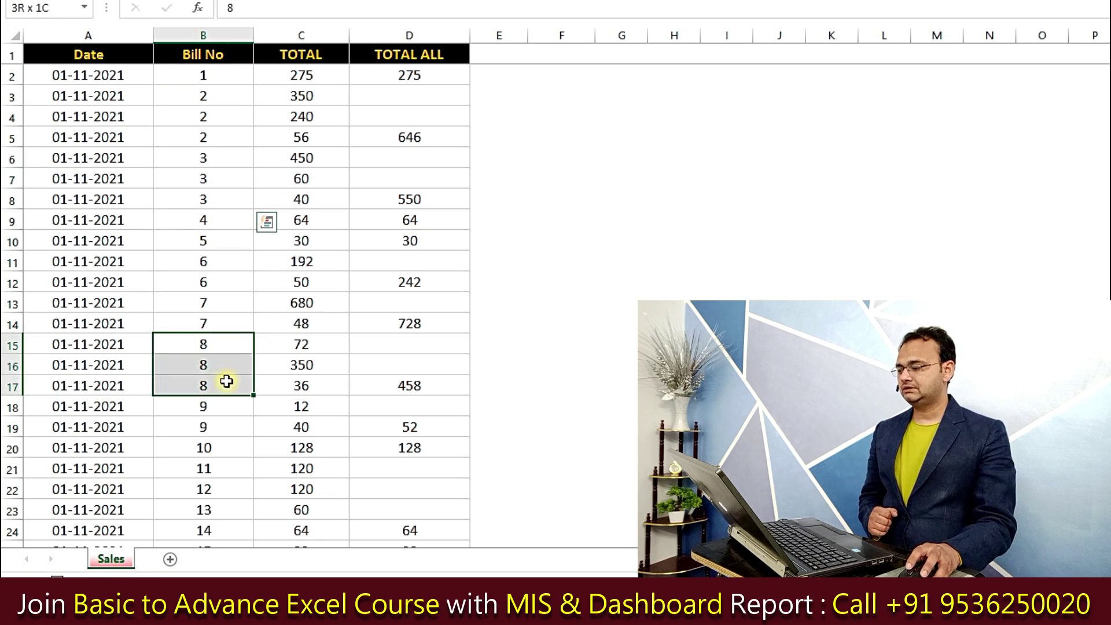
click(242, 212)
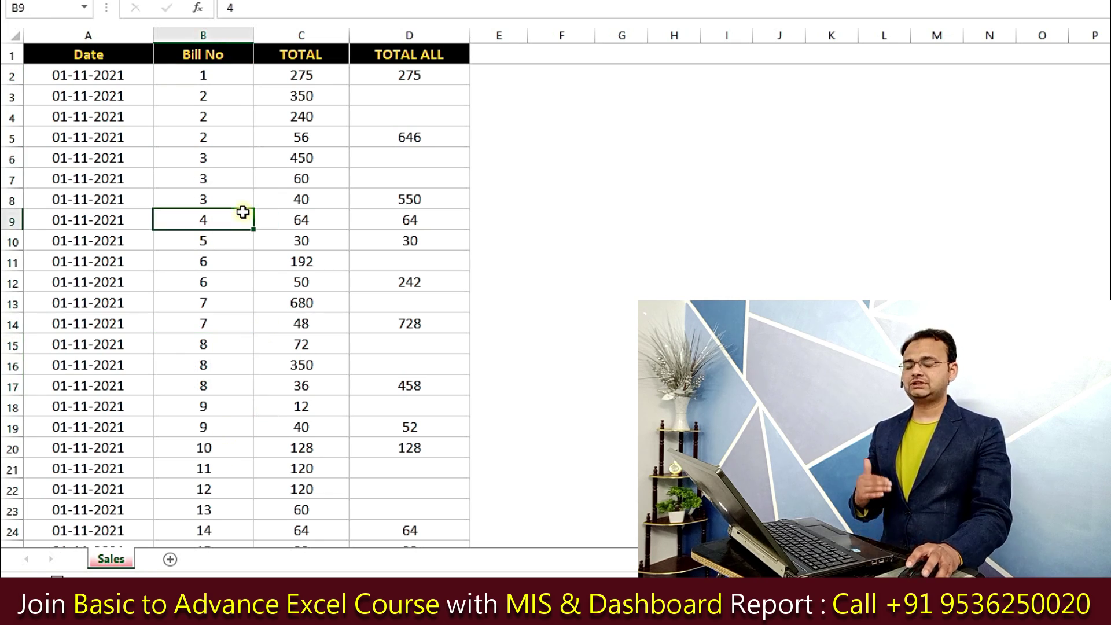
Step: Compare bill 2's three TOTAL entries with its combined TOTAL ALL of 646
click(297, 91)
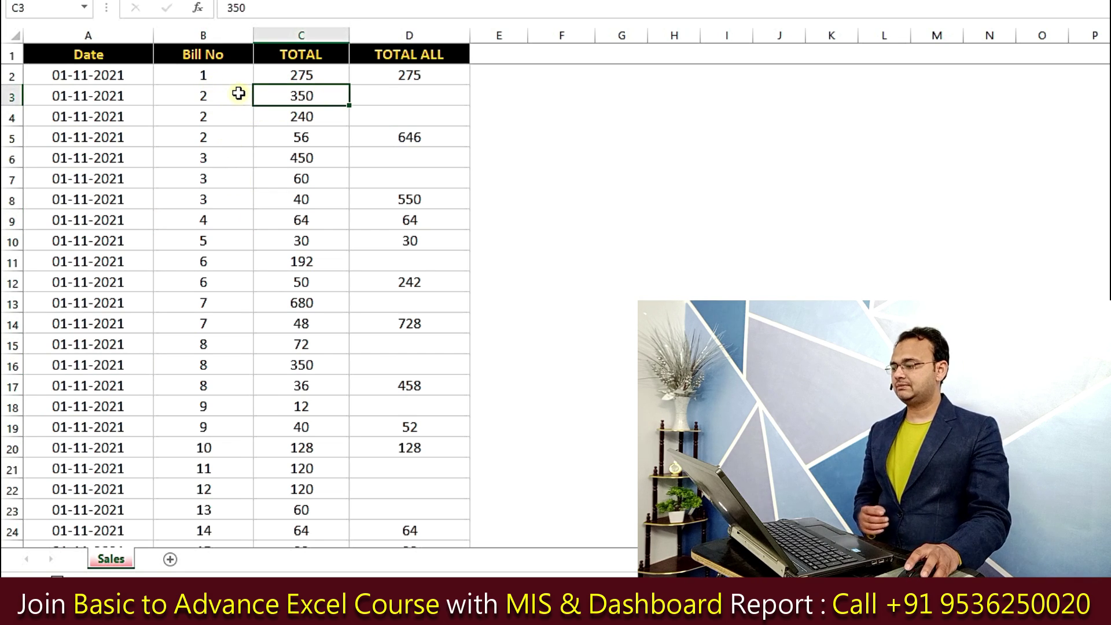
drag(238, 95, 231, 137)
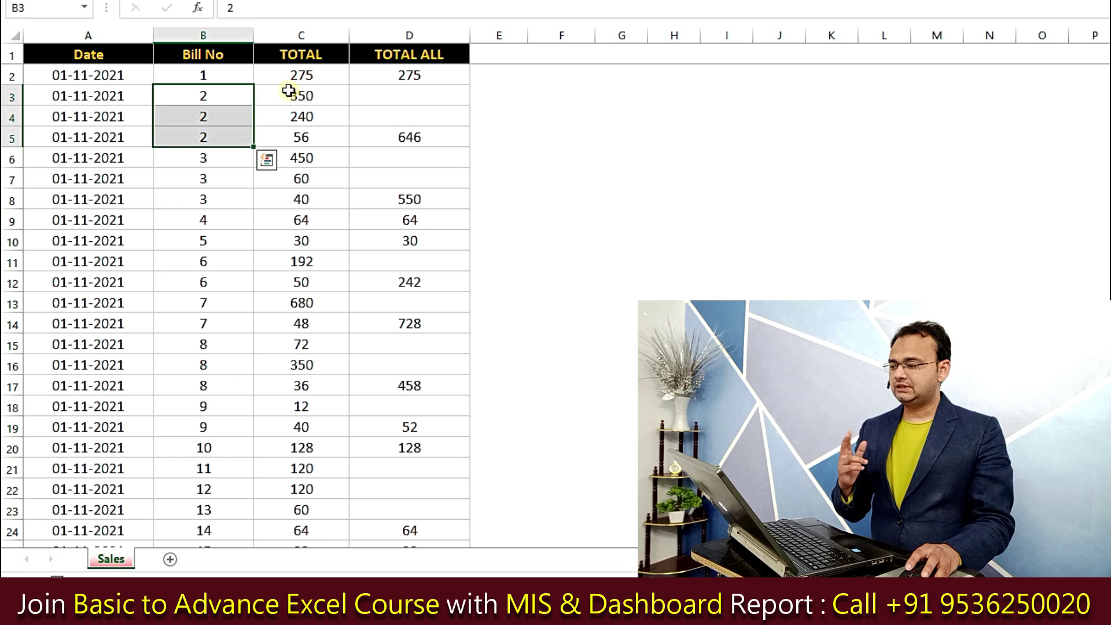
click(287, 93)
drag(289, 111, 295, 134)
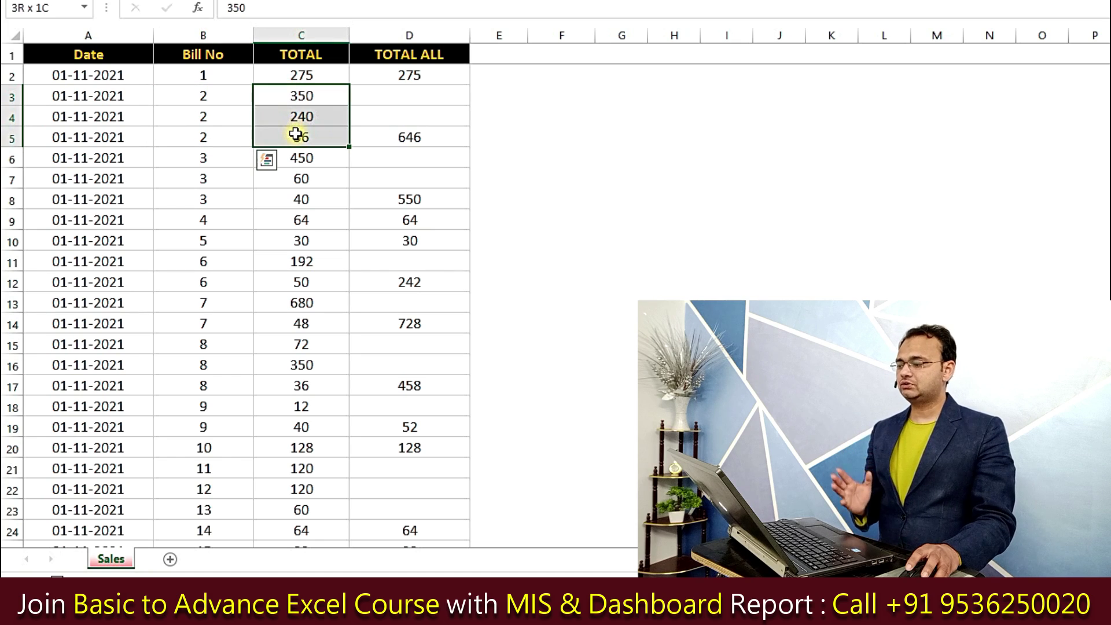
click(404, 141)
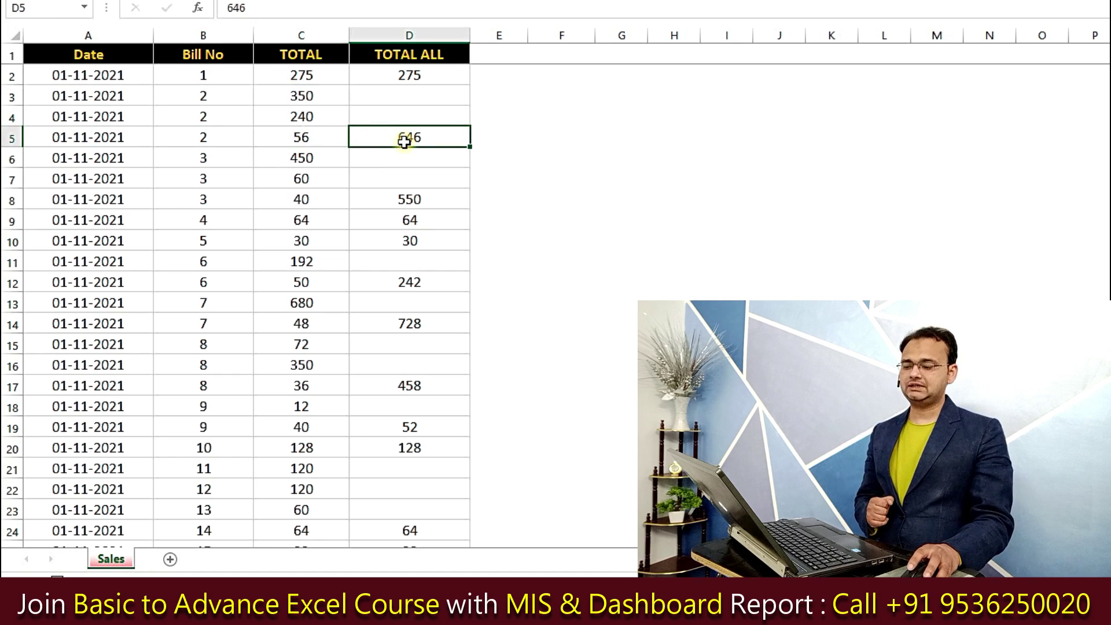
drag(325, 94, 326, 135)
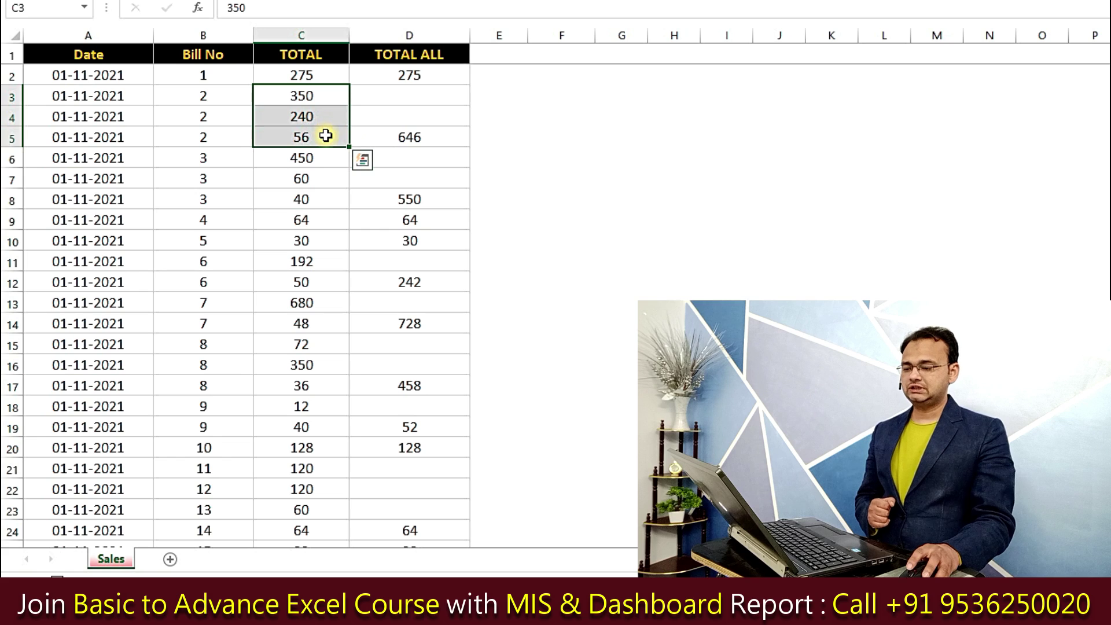
click(363, 185)
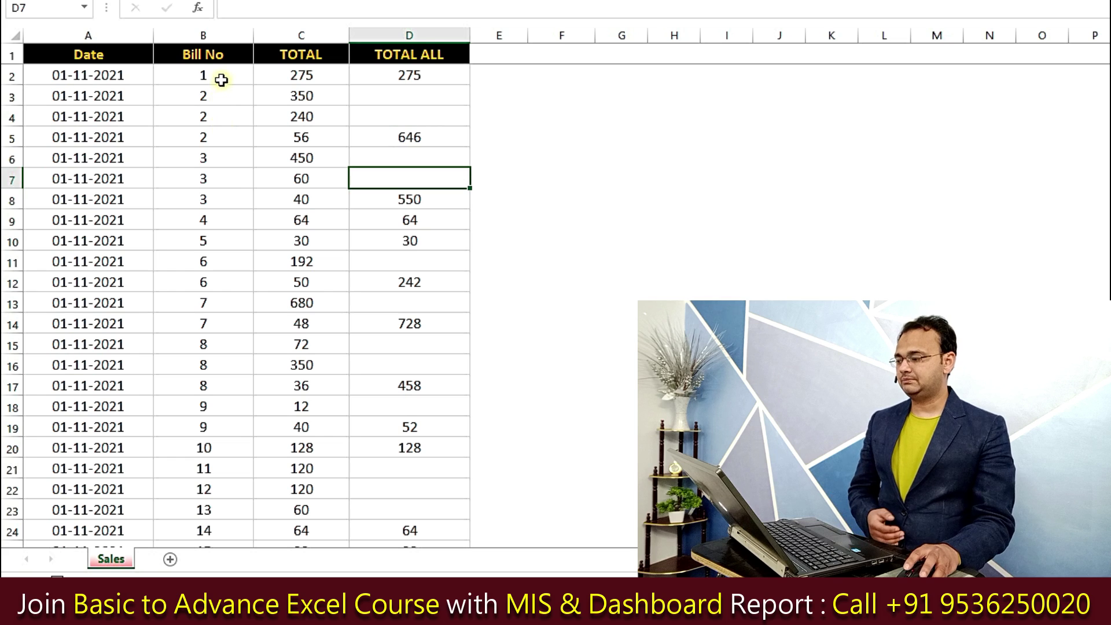
drag(221, 80, 238, 414)
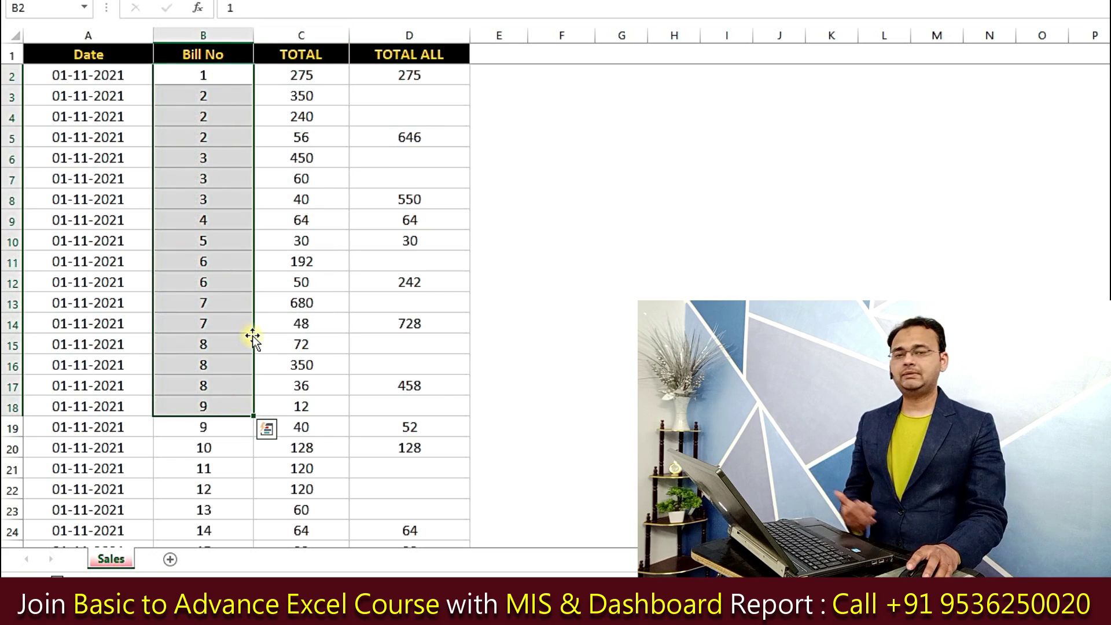
Step: Re-enter 646 as bill 2's combined TOTAL ALL value
scroll(206, 481, down, 2)
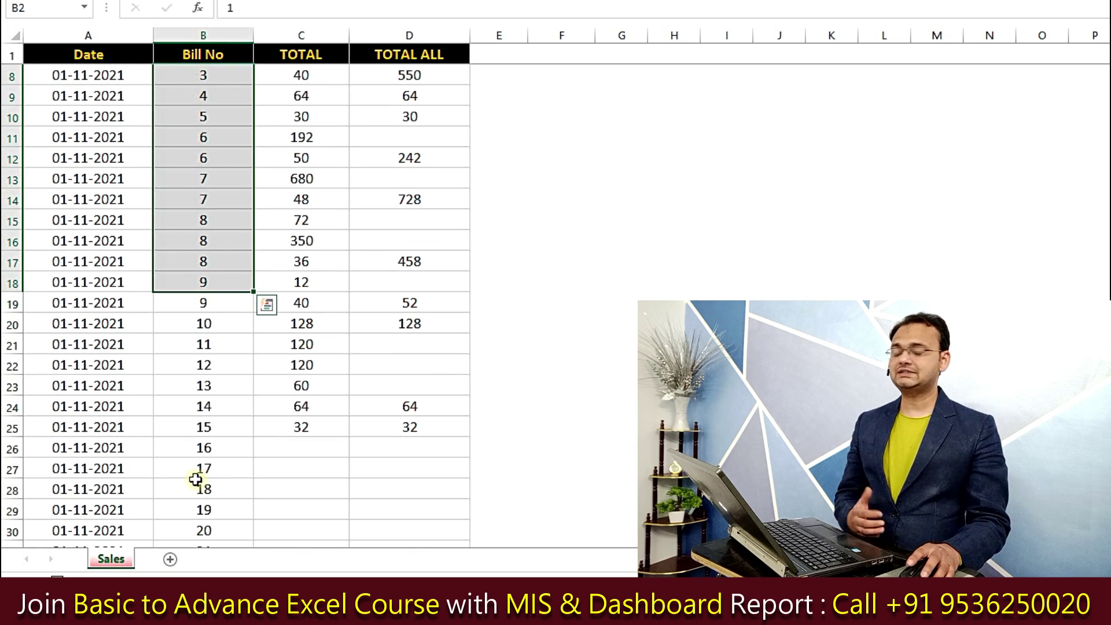
scroll(233, 439, up, 2)
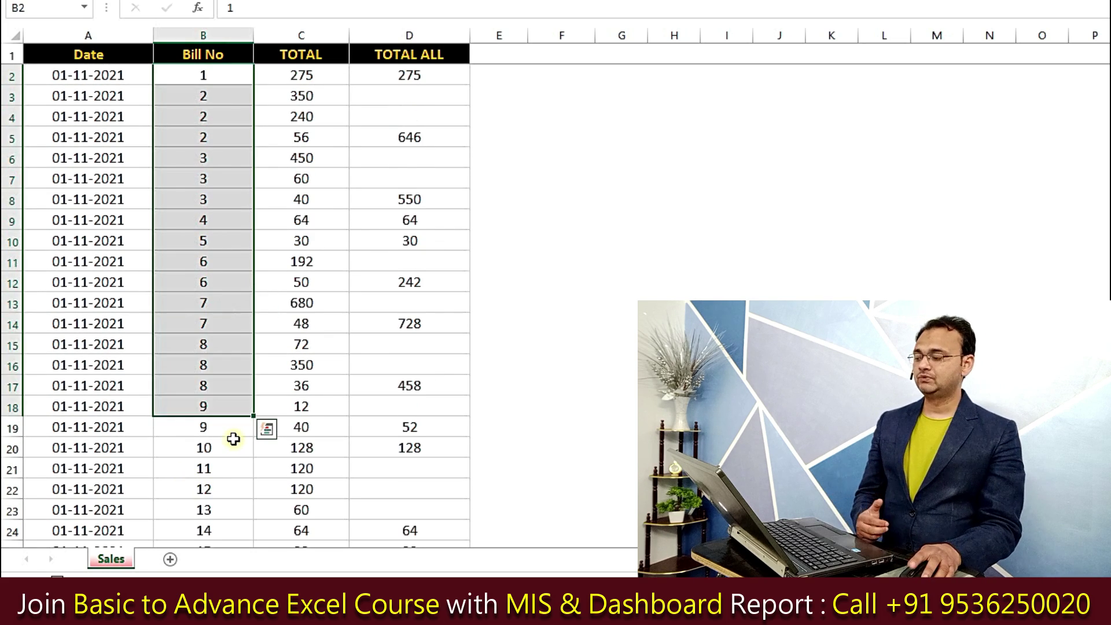
click(306, 99)
click(407, 135)
key(Delete)
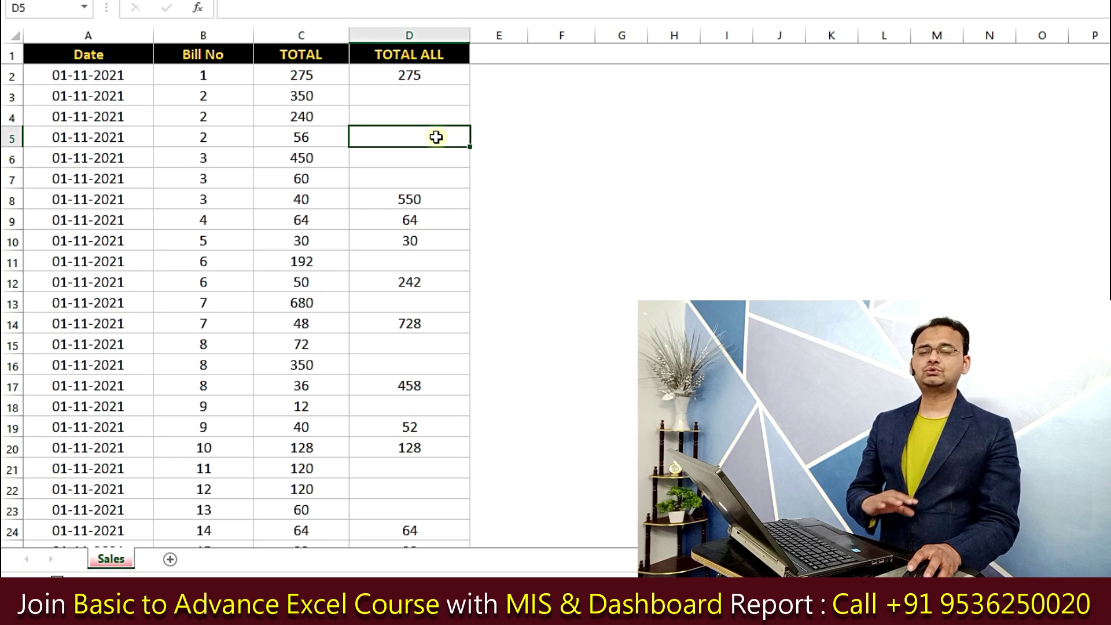
text(646)
click(260, 241)
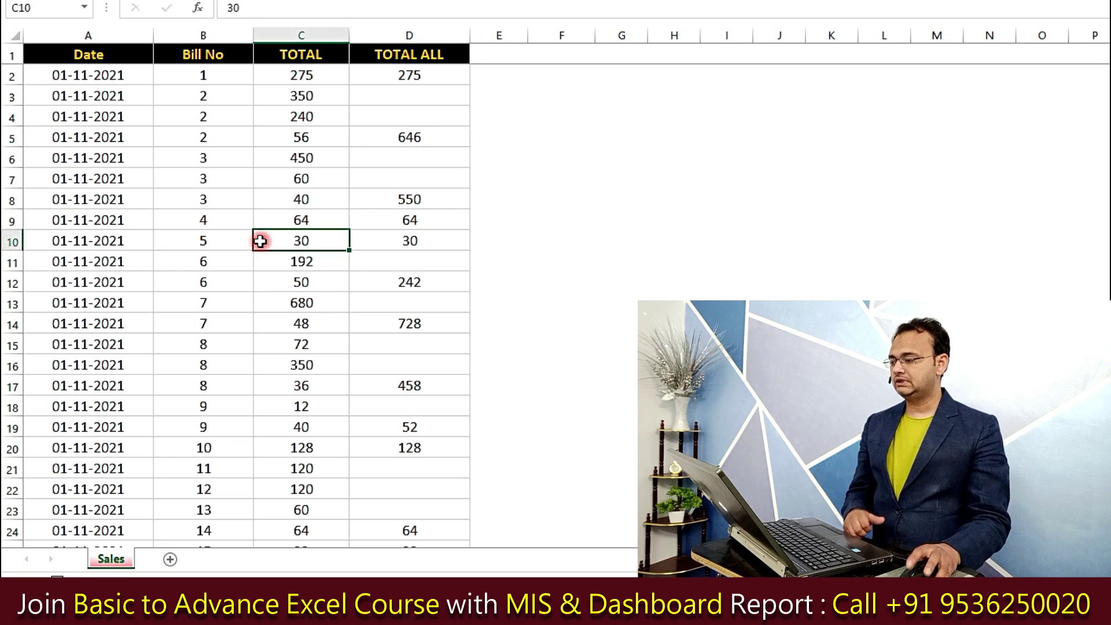
Step: Select the entire Sales data table with Ctrl+A and scroll to check its last row
click(152, 227)
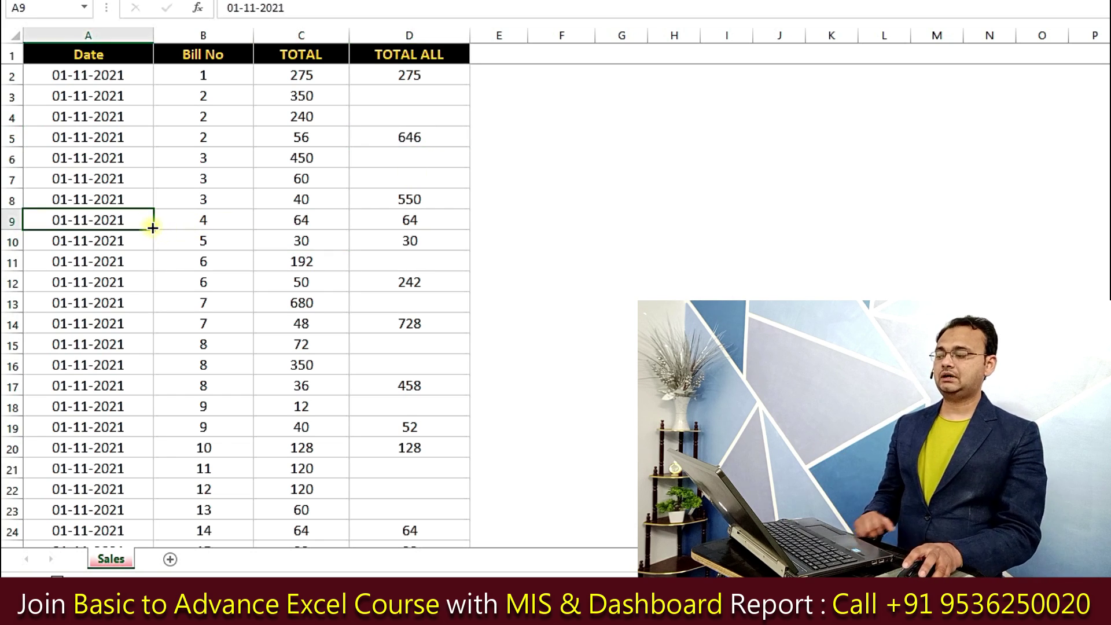
key(ctrl+a)
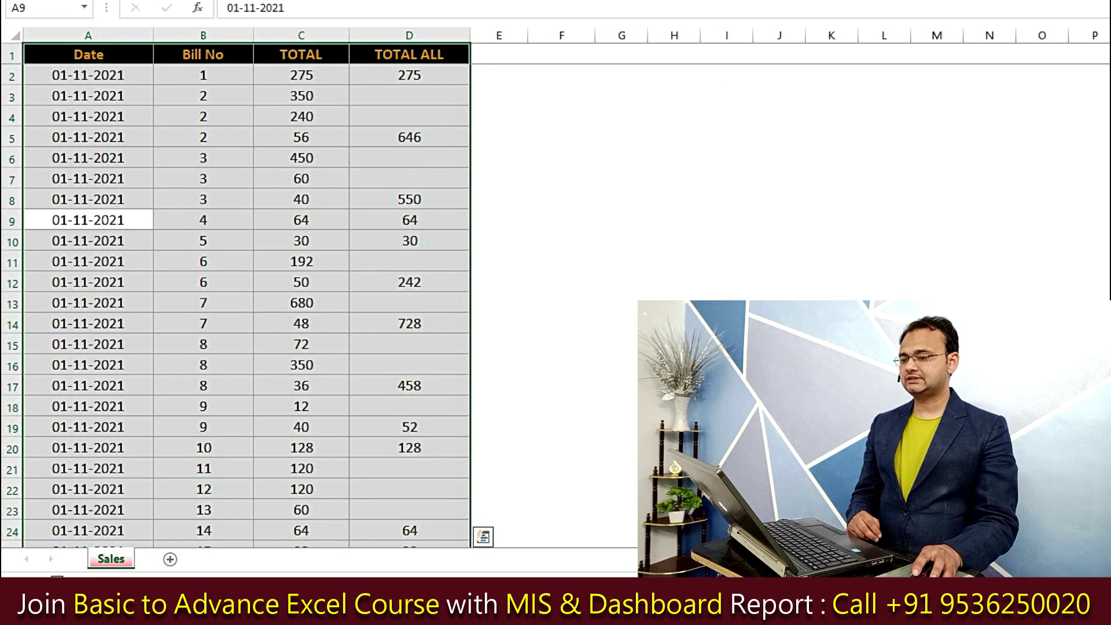
scroll(246, 301, down, 20)
scroll(246, 301, down, 20)
scroll(246, 301, down, 10)
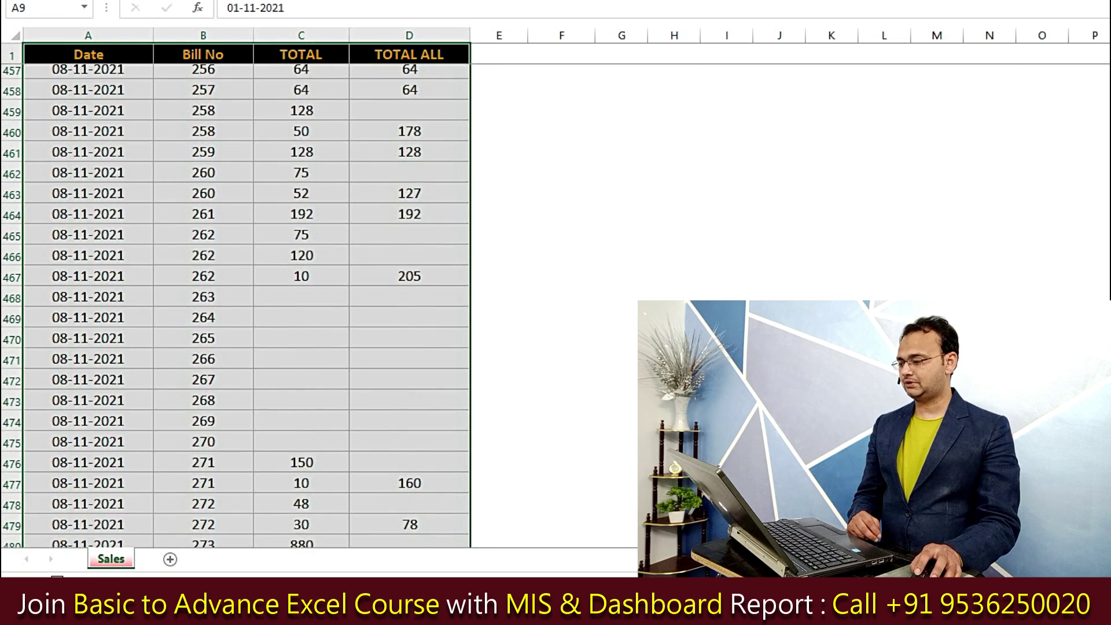
scroll(246, 301, down, 15)
scroll(397, 432, up, 2)
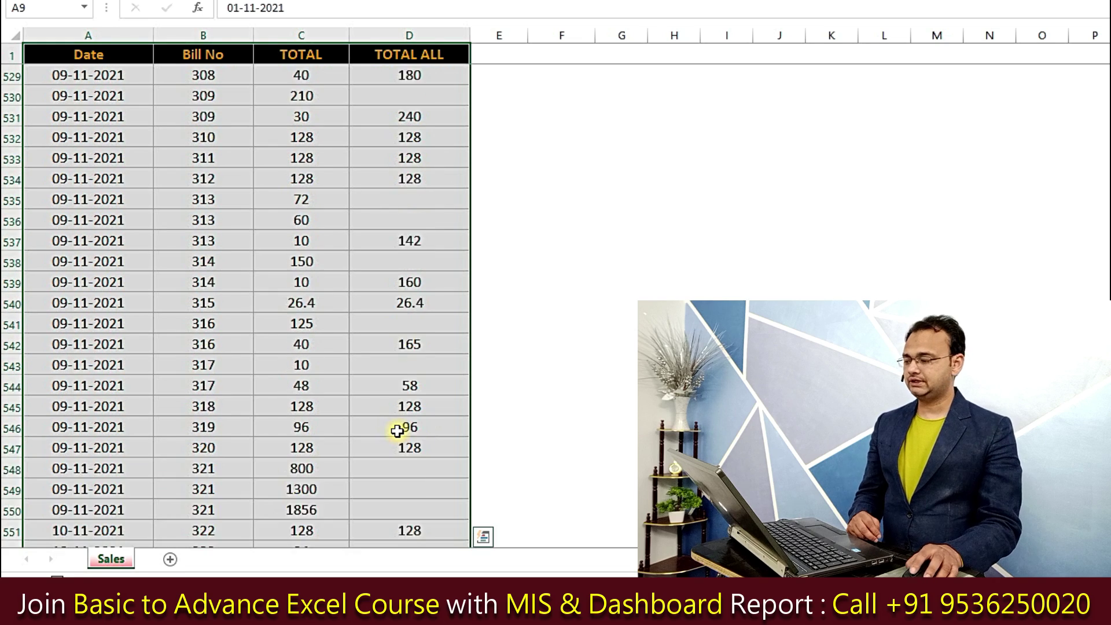
scroll(400, 429, up, 10)
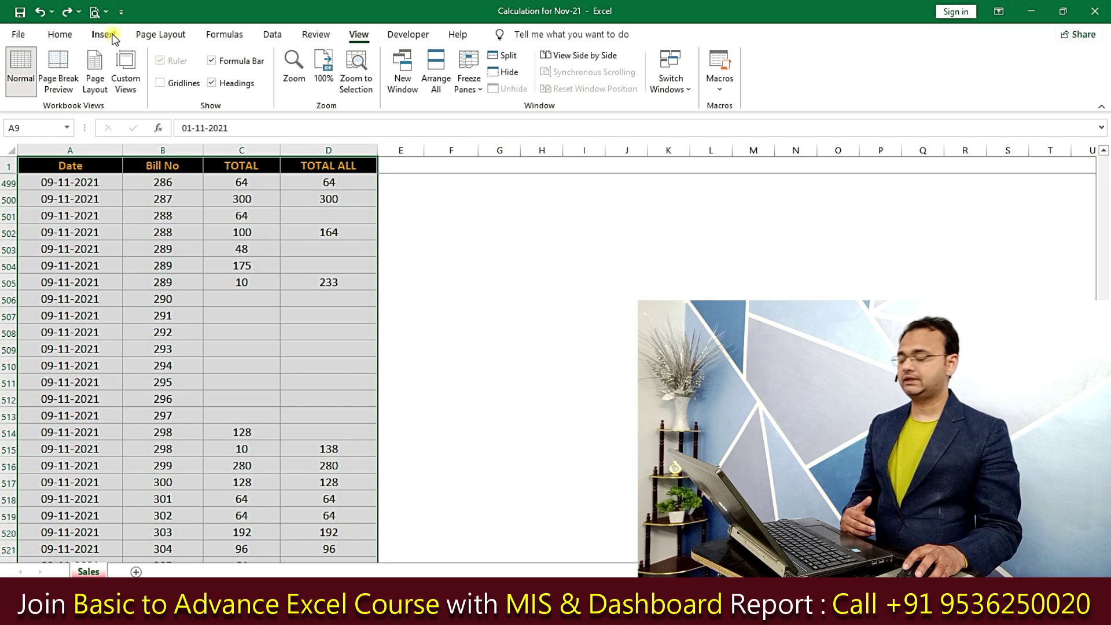
click(103, 35)
Step: Create a PivotTable from Sales!$A$1:$D$553 on a new worksheet and drag Bill No toward its rows
click(22, 64)
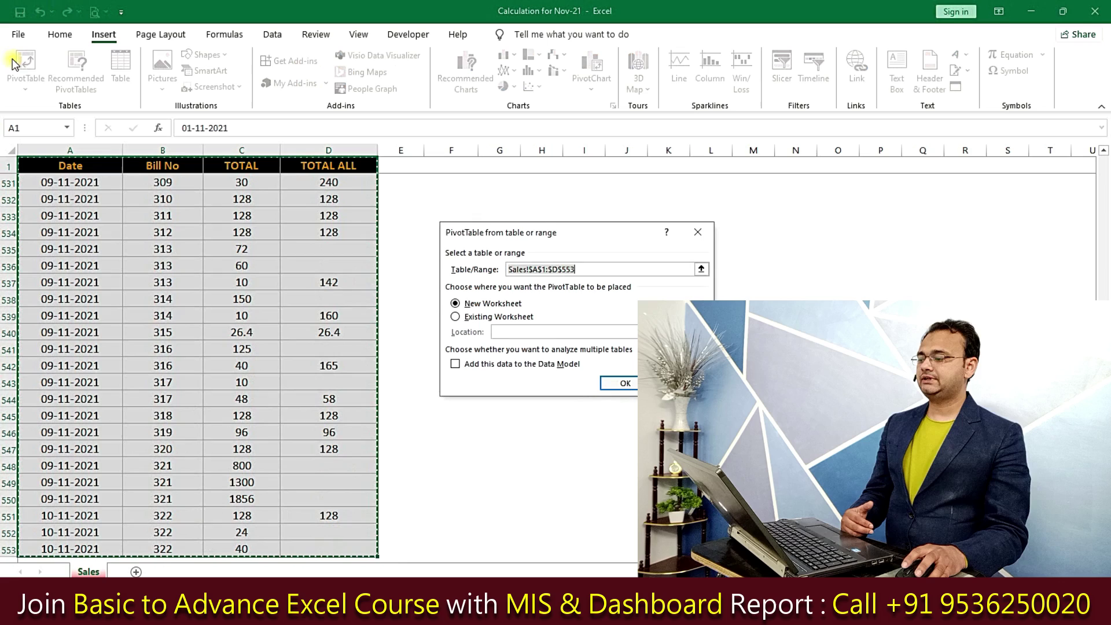
click(628, 386)
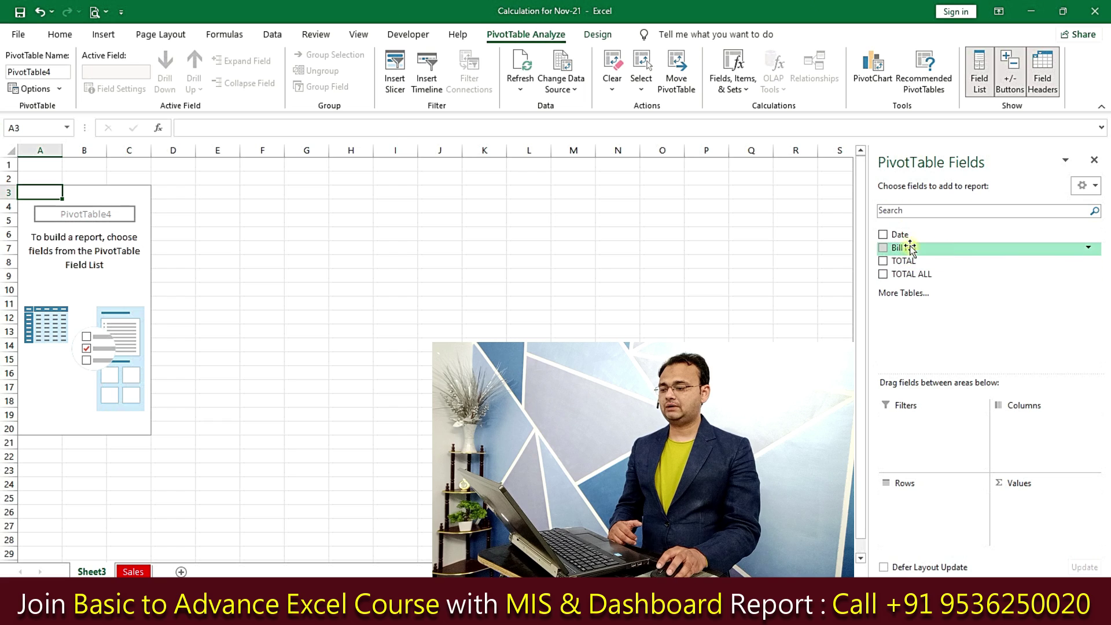
drag(912, 249, 937, 517)
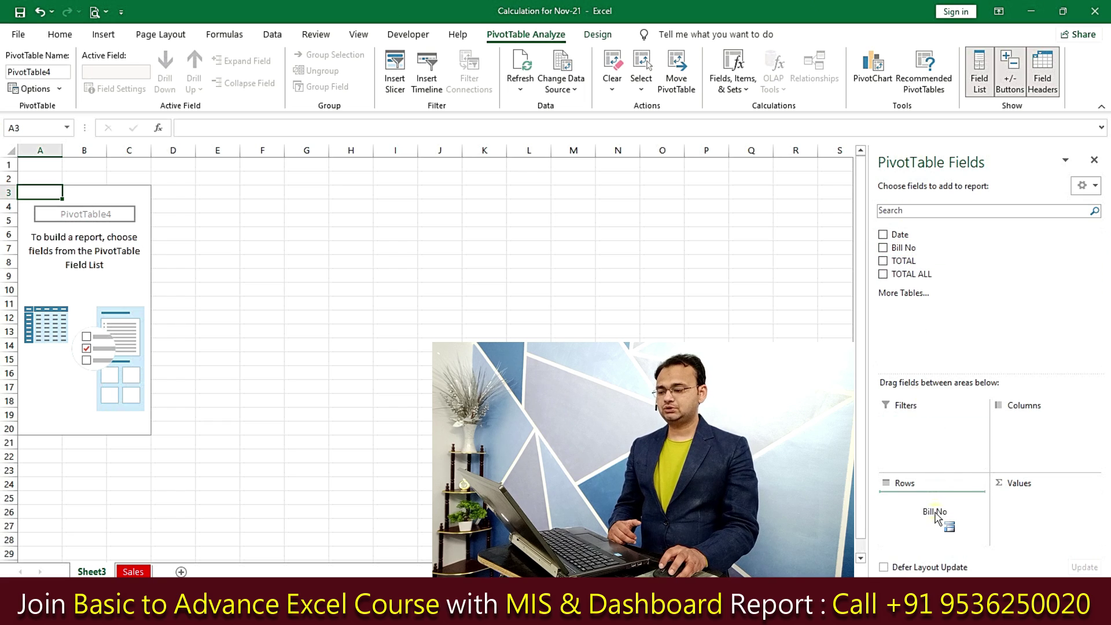
Step: Place Bill No in the pivot's rows, then review grouped bill numbers on the Sales sheet
drag(938, 517, 930, 496)
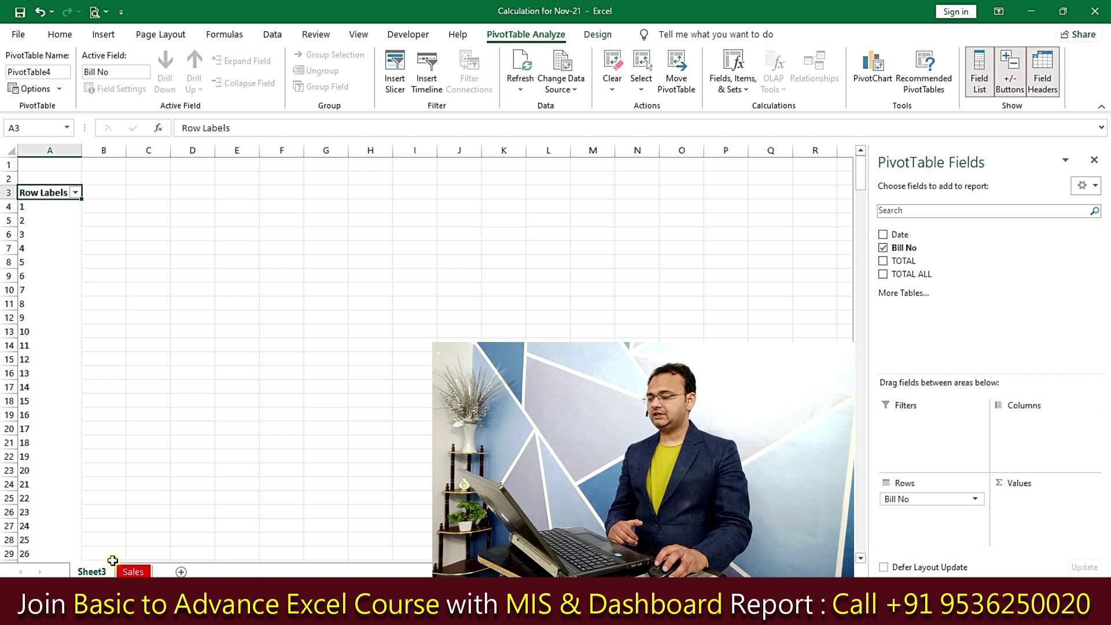
click(132, 571)
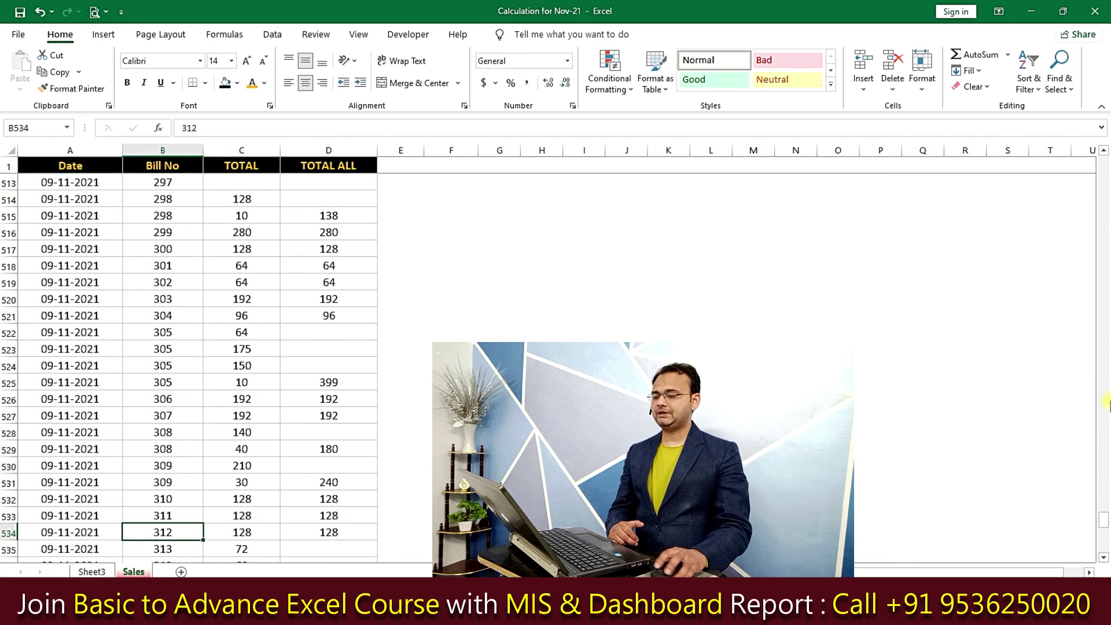
drag(1106, 440, 1104, 151)
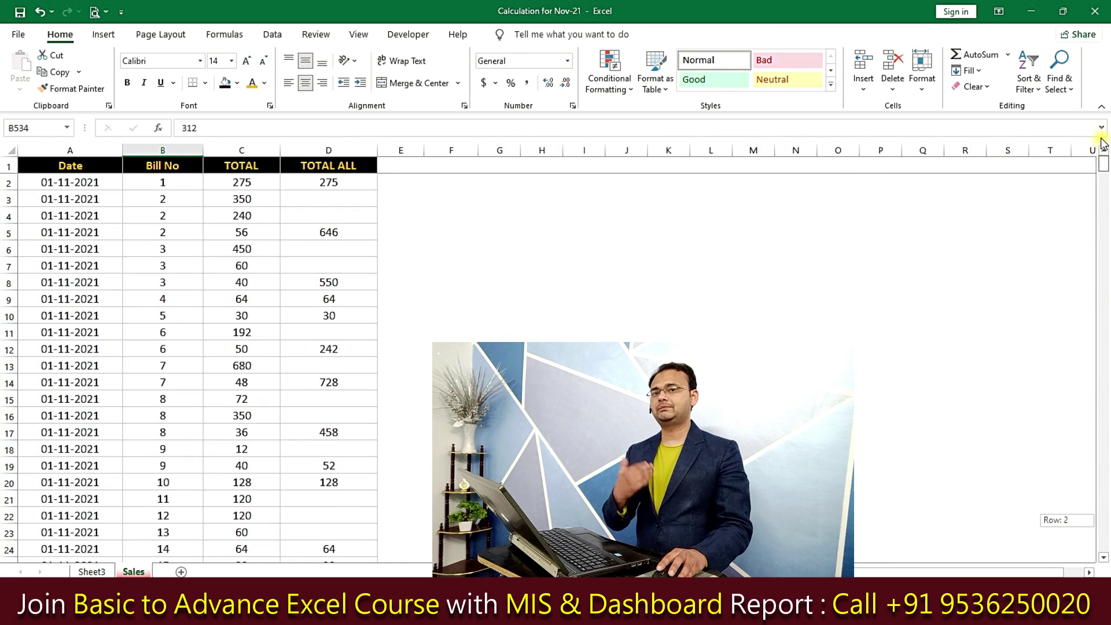
drag(191, 242, 179, 392)
click(500, 366)
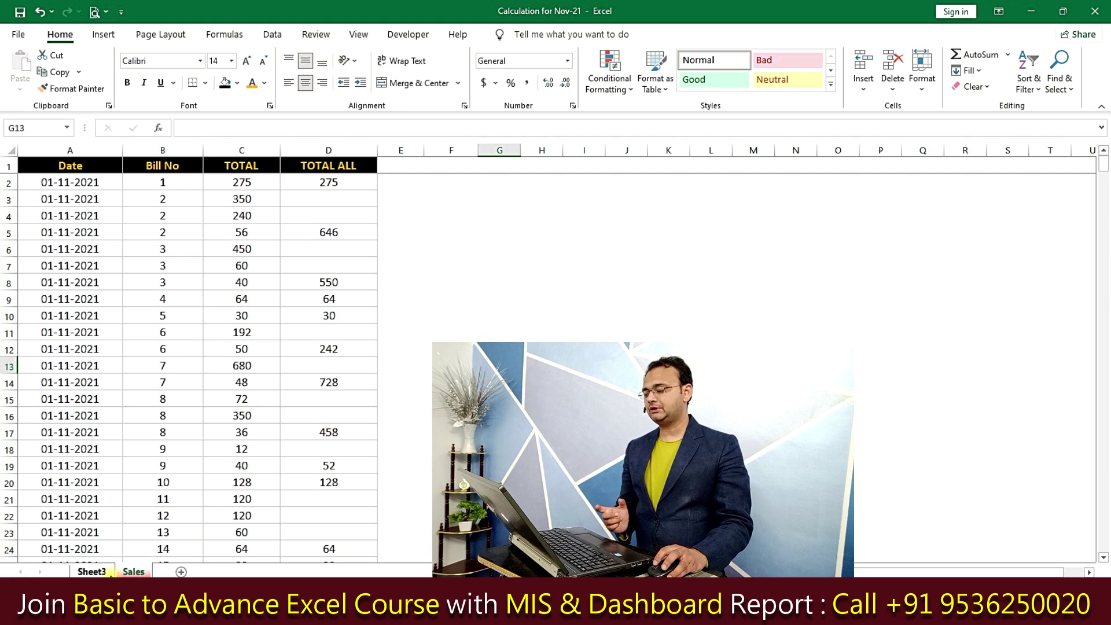
Step: Back on Sheet3, select the pivot's bill labels to bring back the field list
click(107, 572)
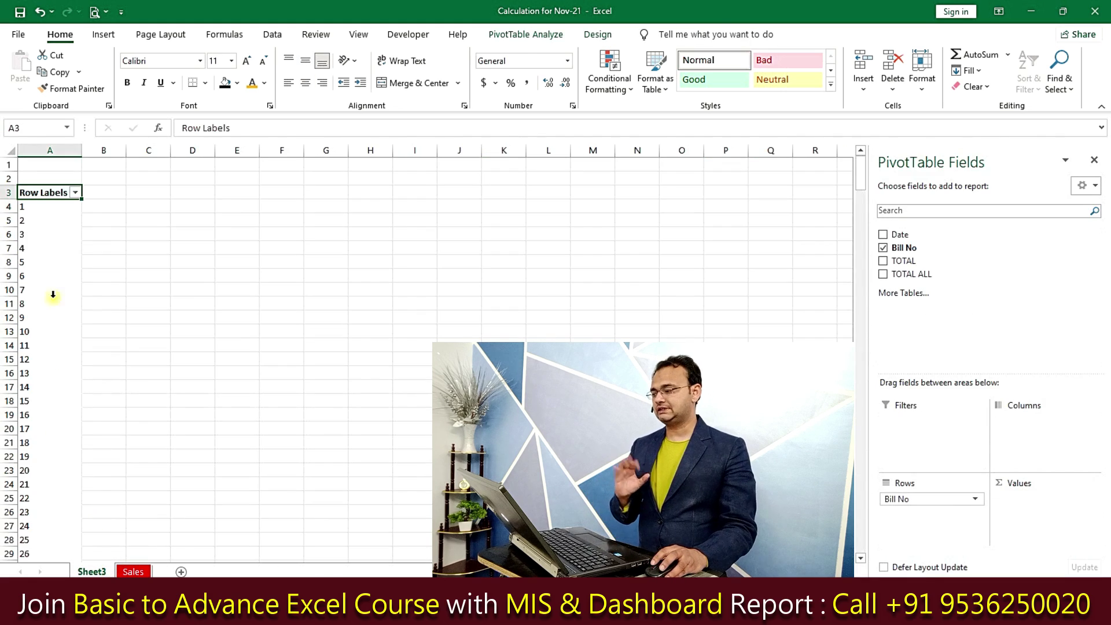
drag(51, 207, 54, 318)
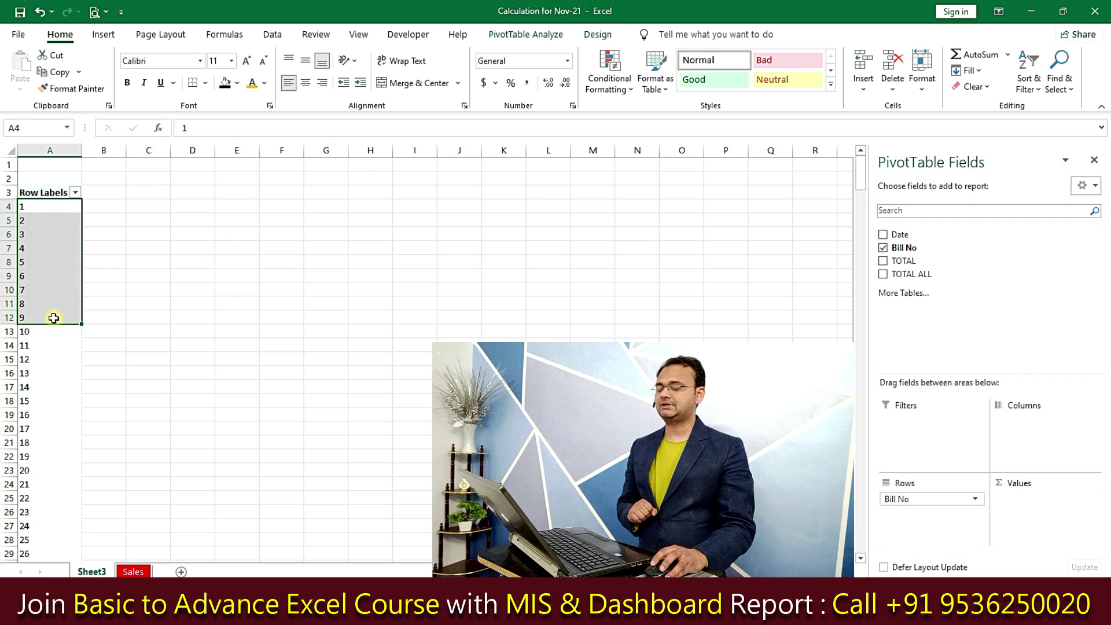
click(379, 359)
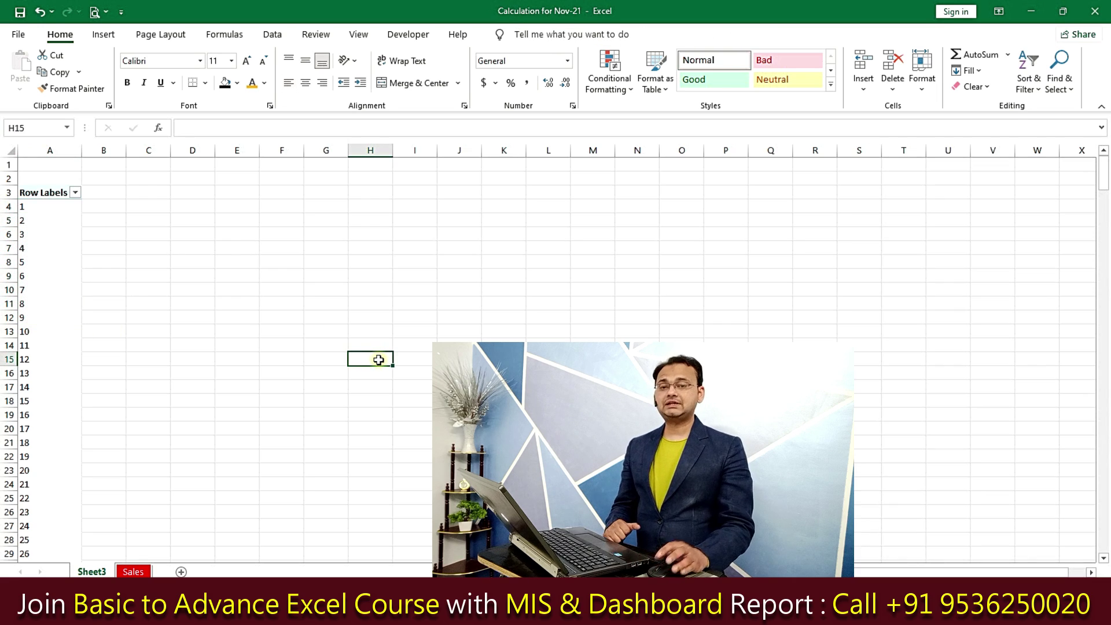
click(43, 326)
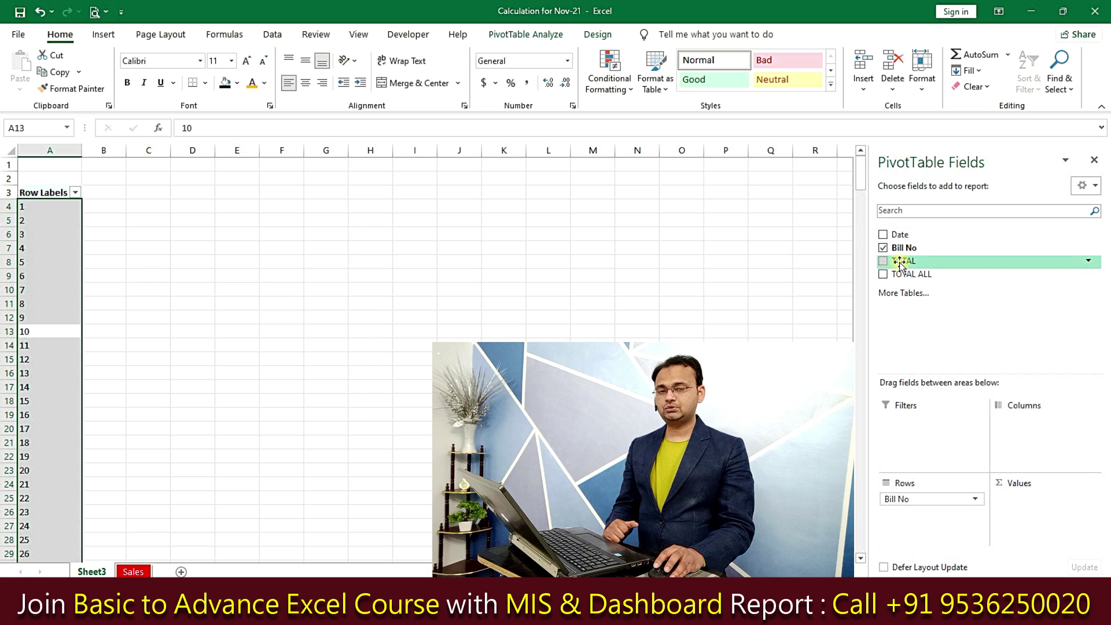
Step: Sum TOTAL and TOTAL ALL per bill and cross-check bill 2's 646 against the Sales rows
drag(909, 280, 1010, 507)
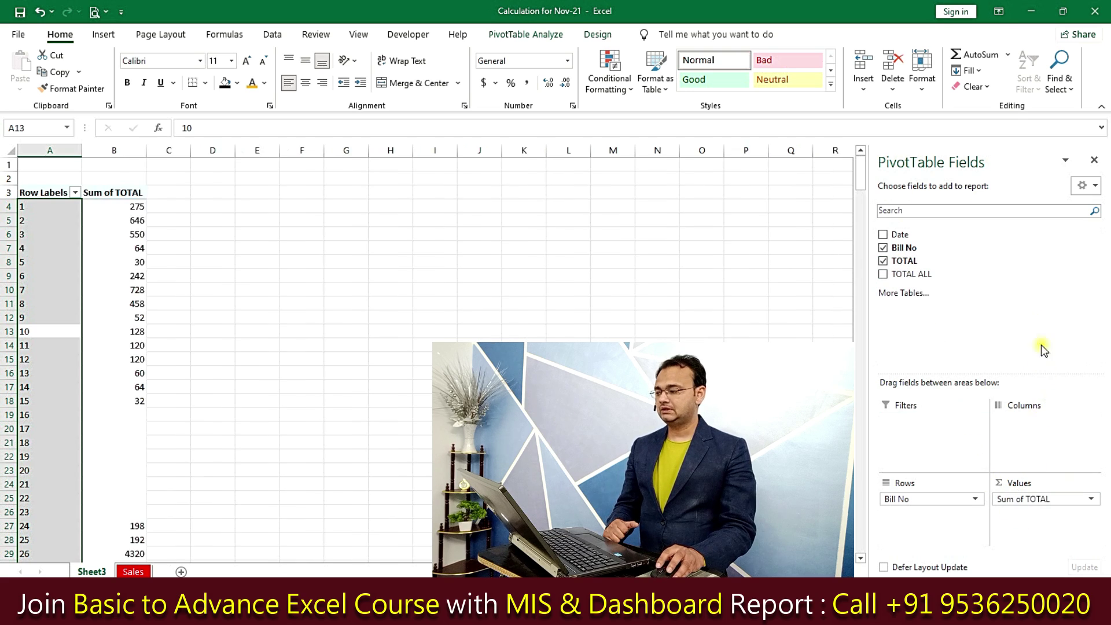
drag(918, 276, 1064, 531)
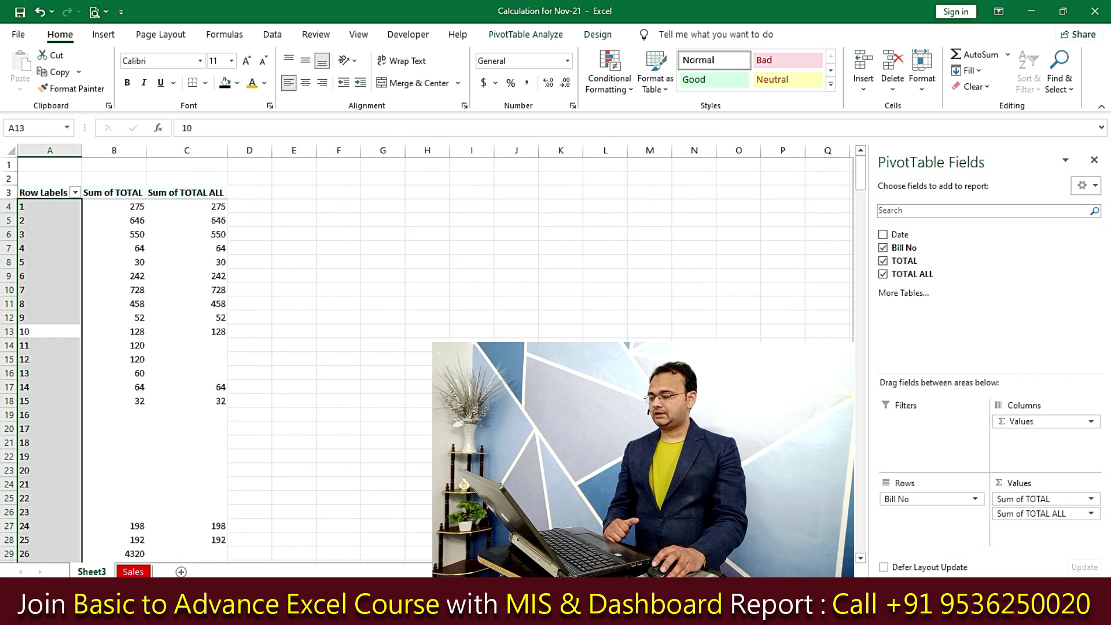
click(134, 572)
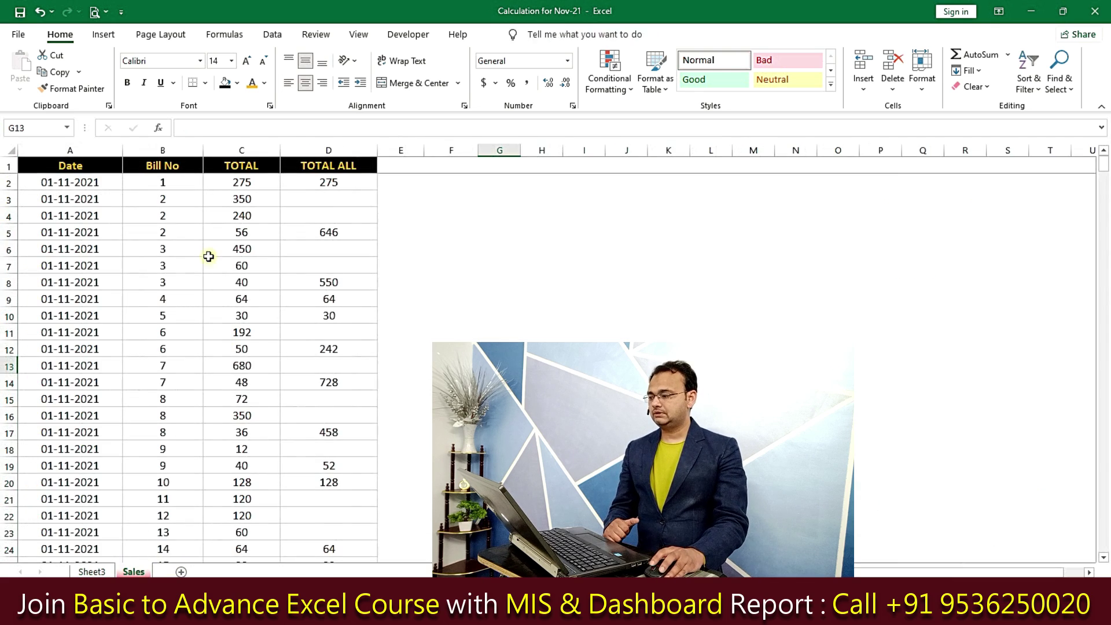
click(181, 184)
mouse_move(177, 200)
mouse_down()
mouse_move(190, 215)
mouse_move(243, 213)
mouse_up()
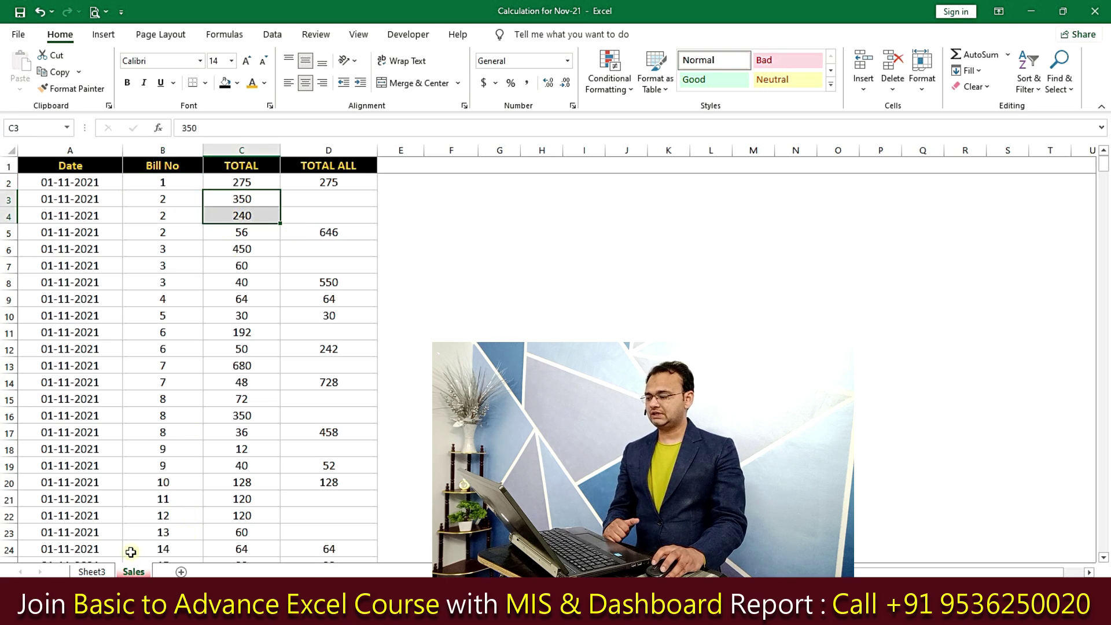
click(90, 570)
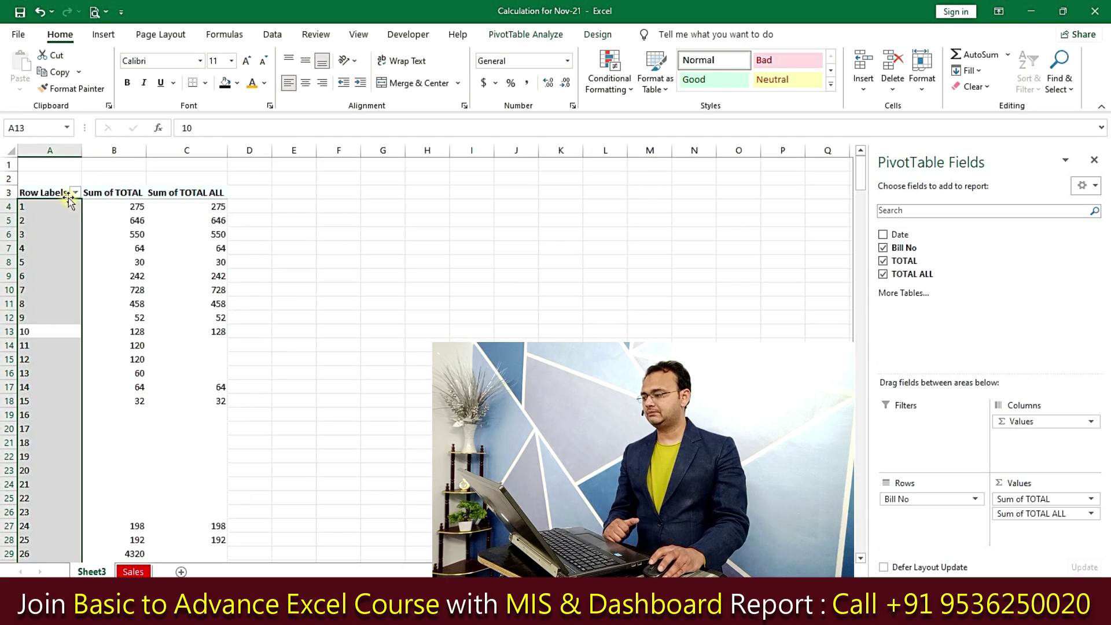
click(106, 220)
click(137, 572)
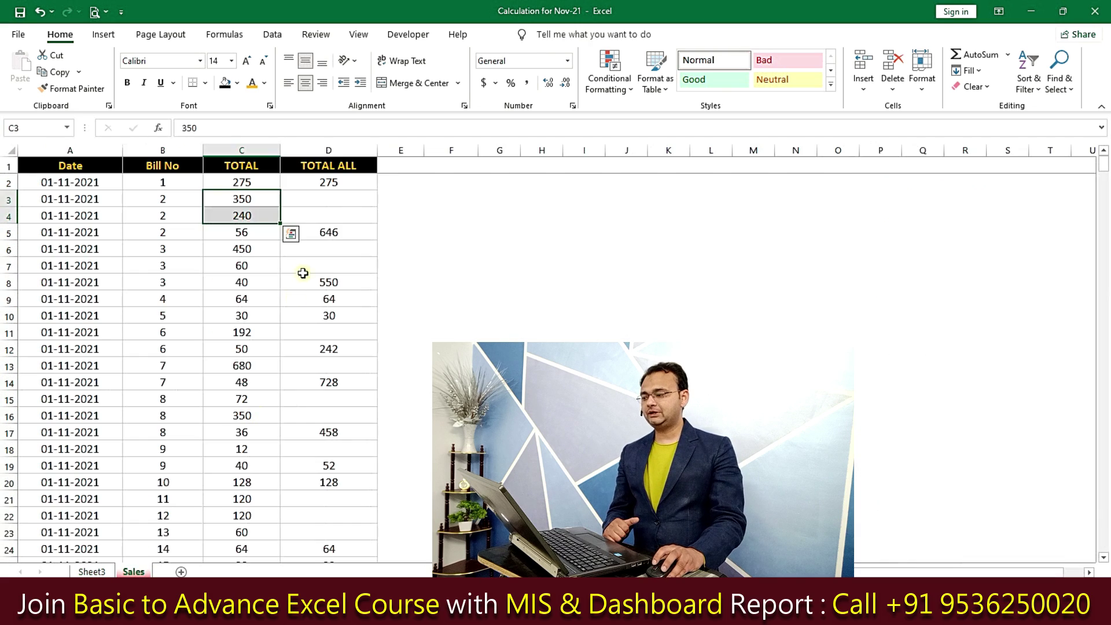
Step: Check bill 2's TOTAL ALL sum of 646 and the blank totals for bills 16 to 23
click(326, 215)
click(95, 572)
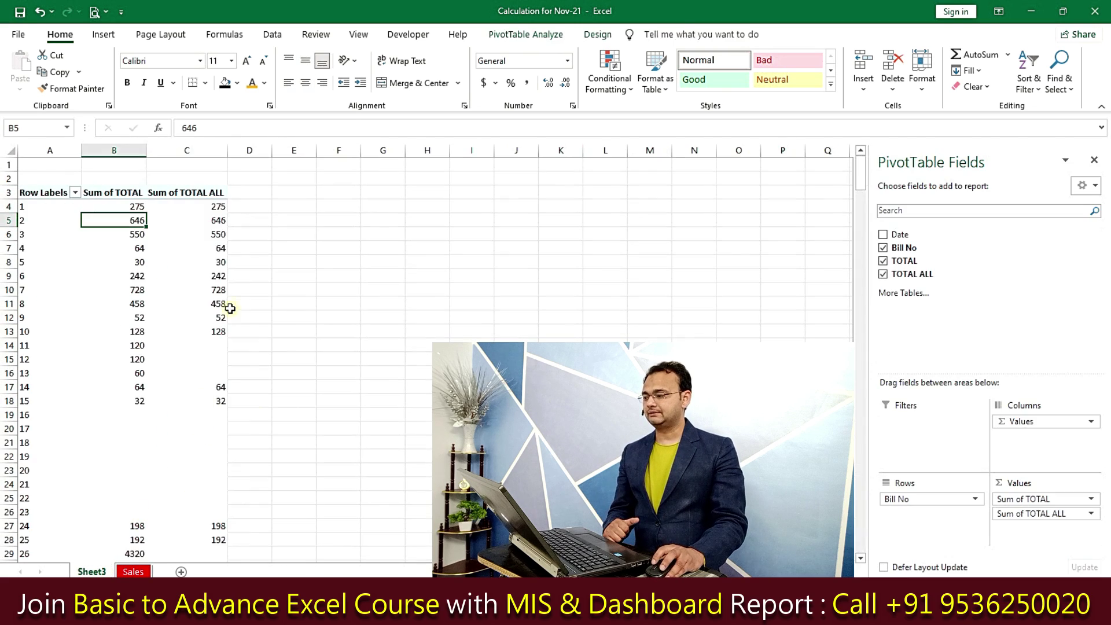
click(222, 223)
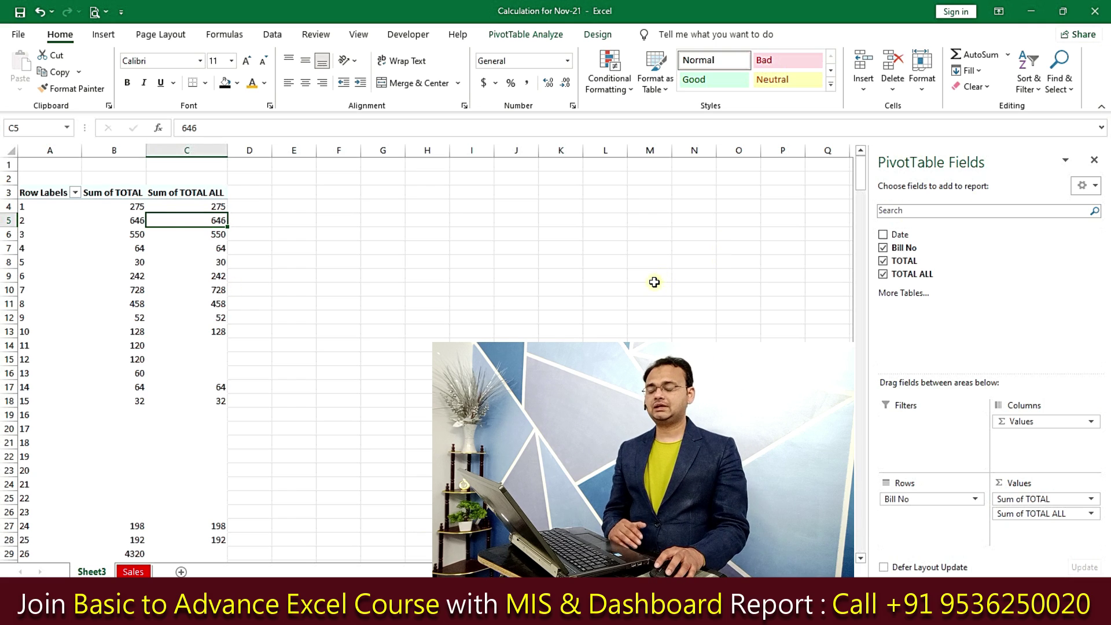
mouse_move(113, 415)
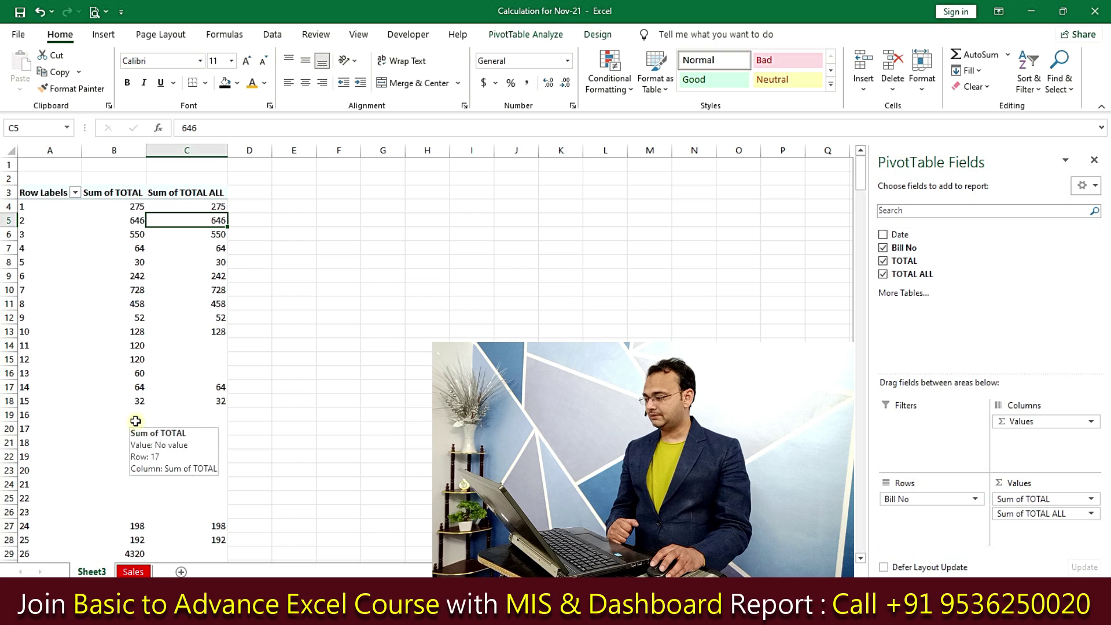
drag(142, 423, 207, 511)
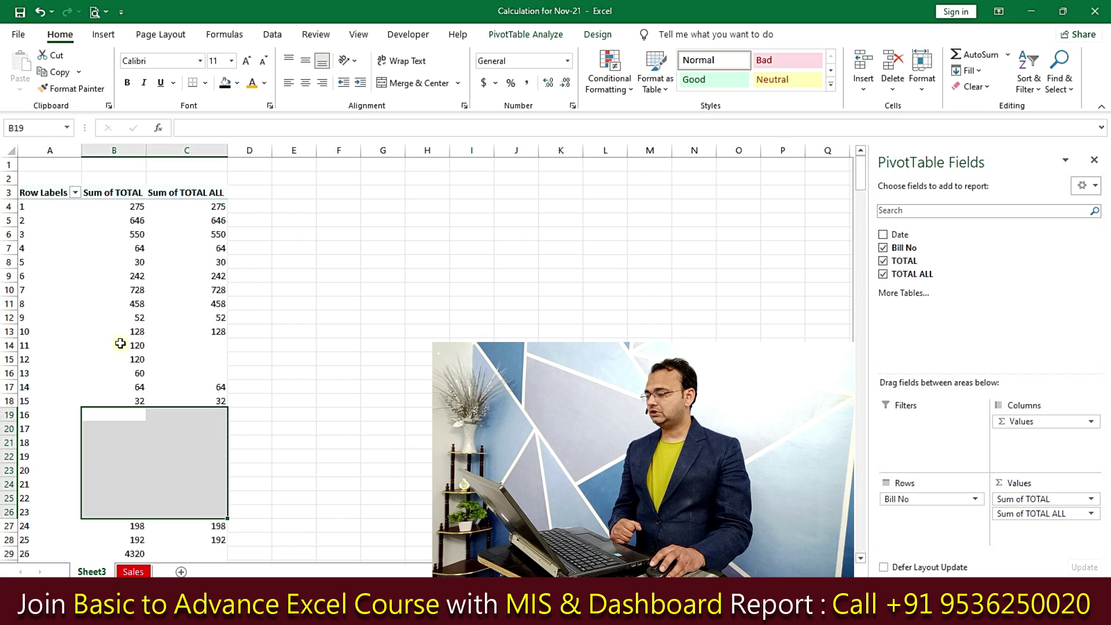
click(17, 347)
Step: Inspect bills 11 and 13, which have TOTAL sums of 120 and 60 but no TOTAL ALL
click(114, 345)
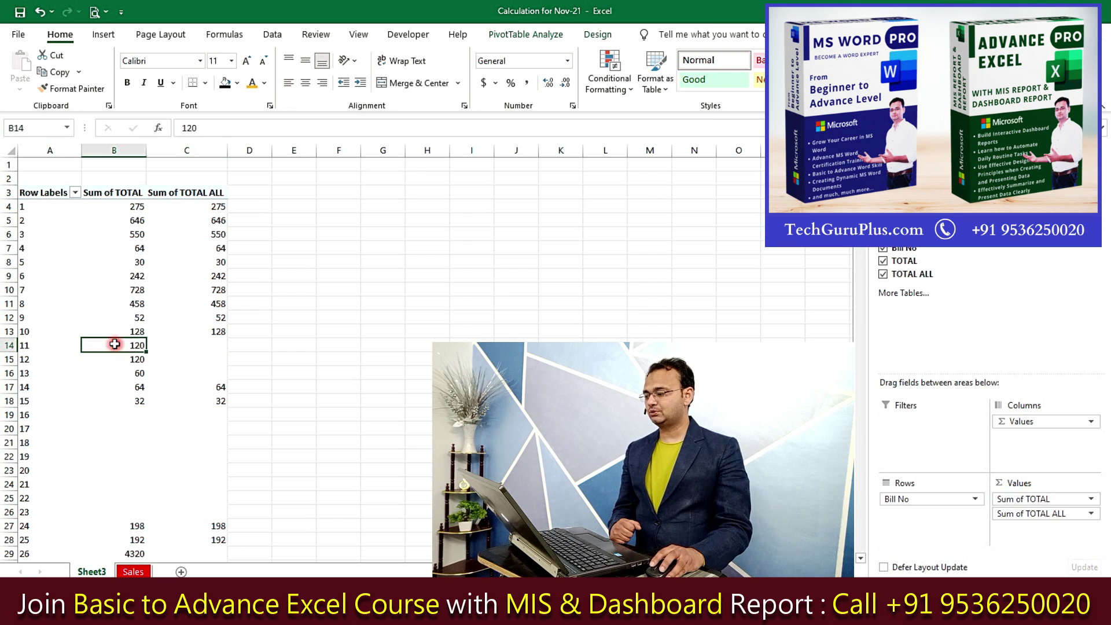
click(192, 341)
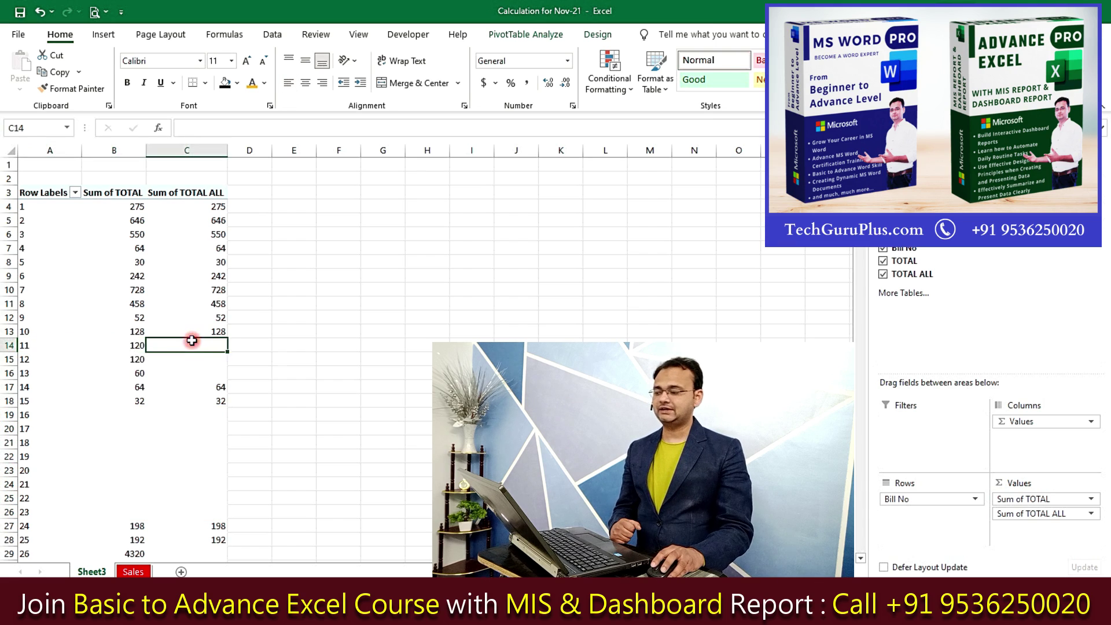
click(125, 375)
scroll(223, 414, down, 5)
scroll(215, 423, down, 7)
scroll(207, 429, down, 7)
scroll(207, 428, down, 1)
scroll(207, 428, up, 1)
scroll(207, 429, up, 7)
scroll(208, 428, up, 12)
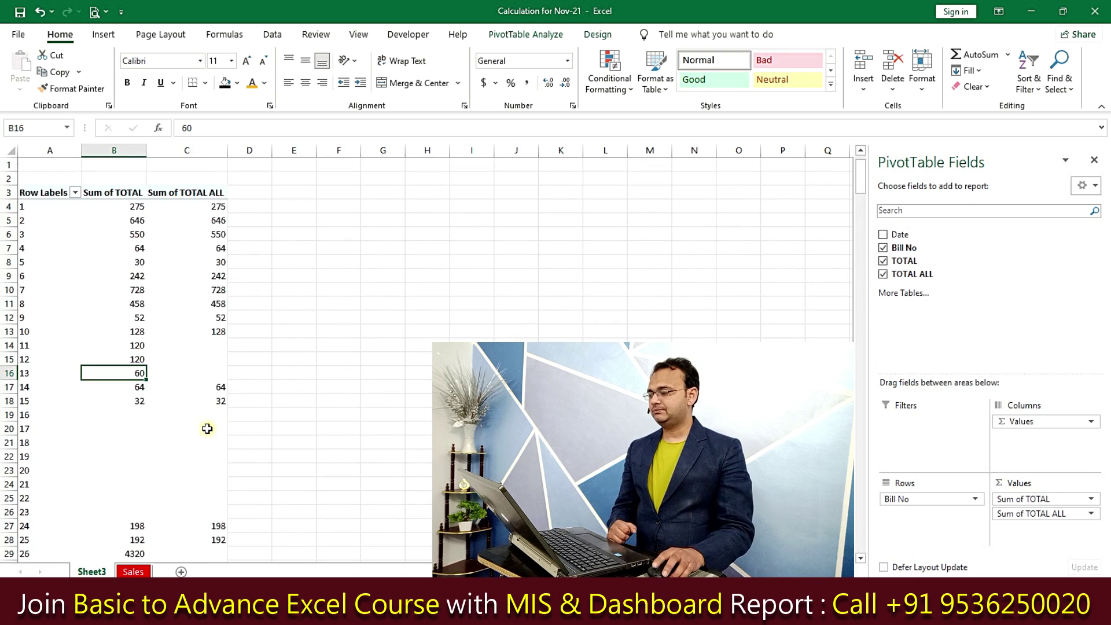
click(69, 206)
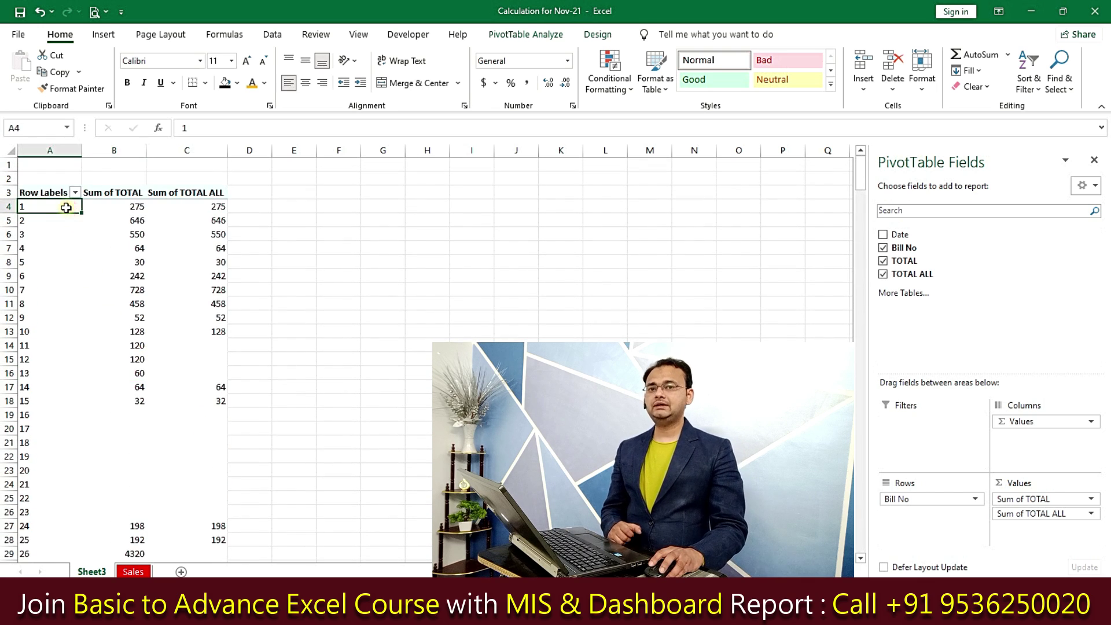
click(61, 149)
Step: Insert a blank column A before the pivot
right_click(61, 150)
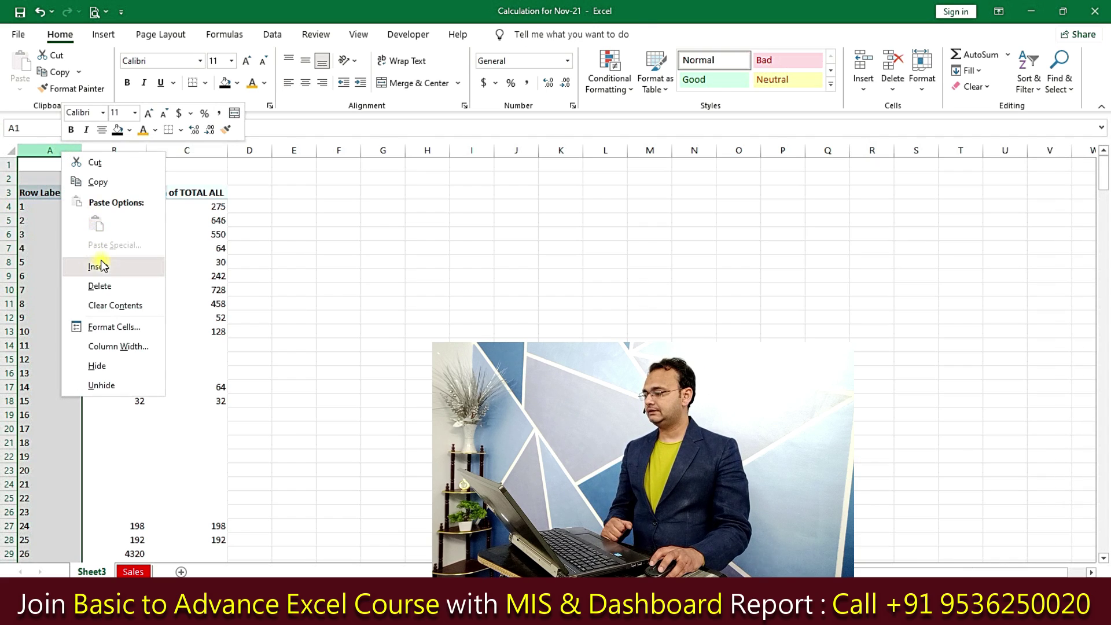
click(101, 265)
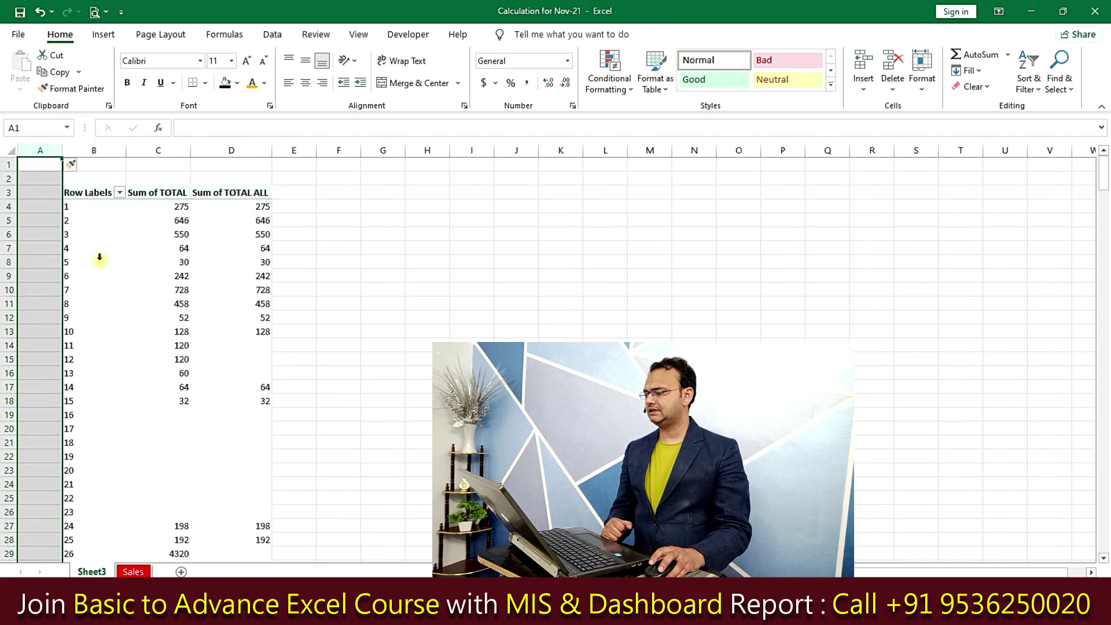
click(39, 210)
click(55, 193)
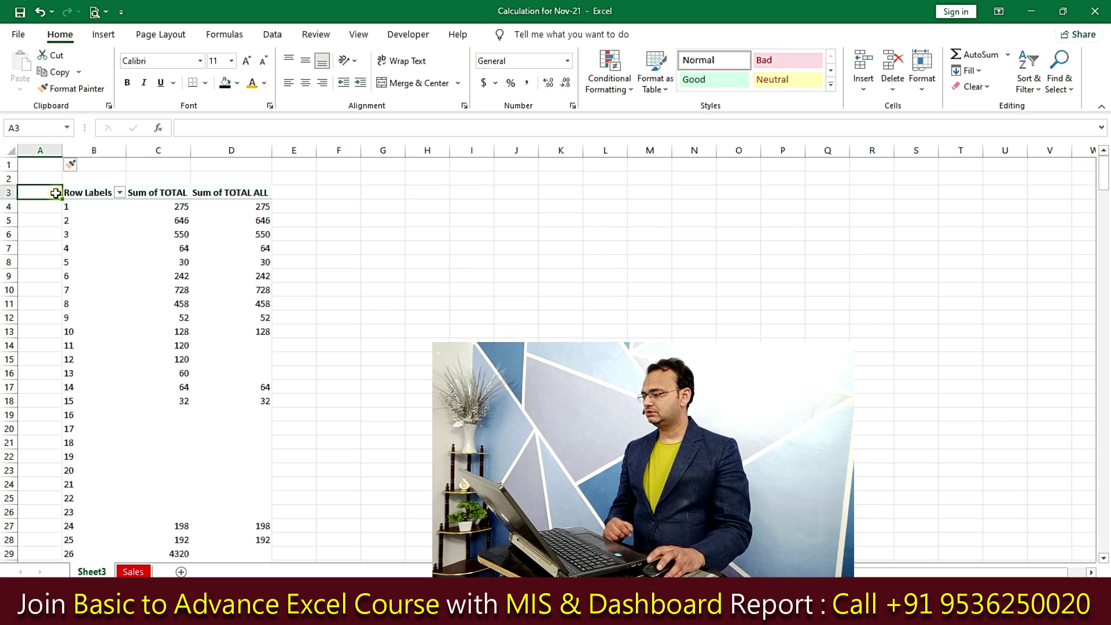
Step: Enter S.No. in A3 with 1 and 2 below, then fill serial numbers down the pivot
text(S.No.)
key(Return)
text(1)
key(Return)
text(2)
key(ctrl+Return)
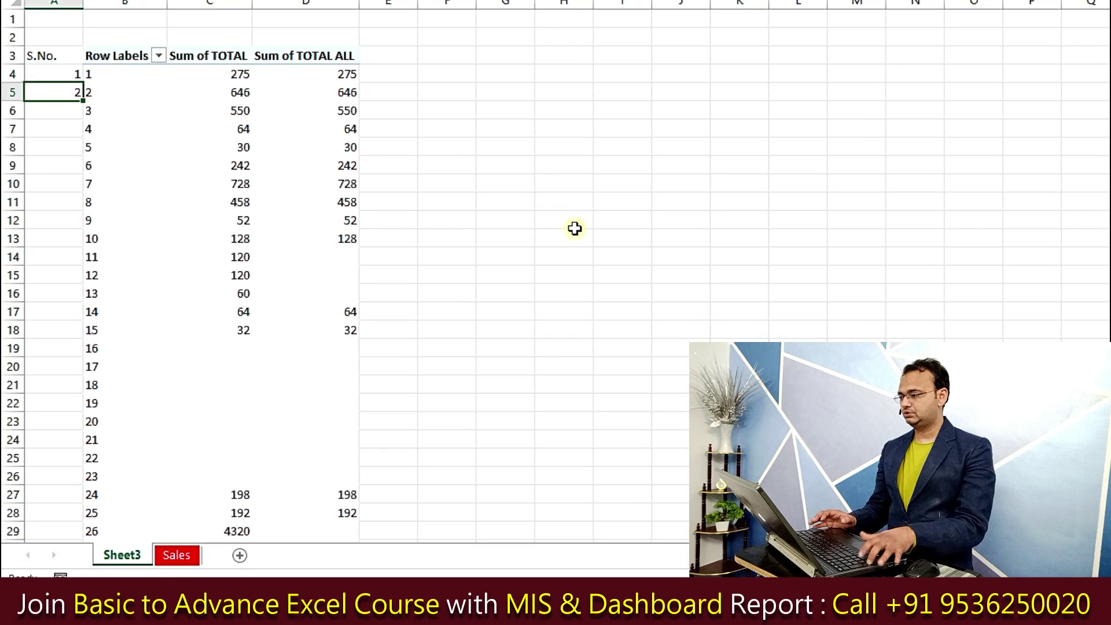
drag(58, 76, 63, 94)
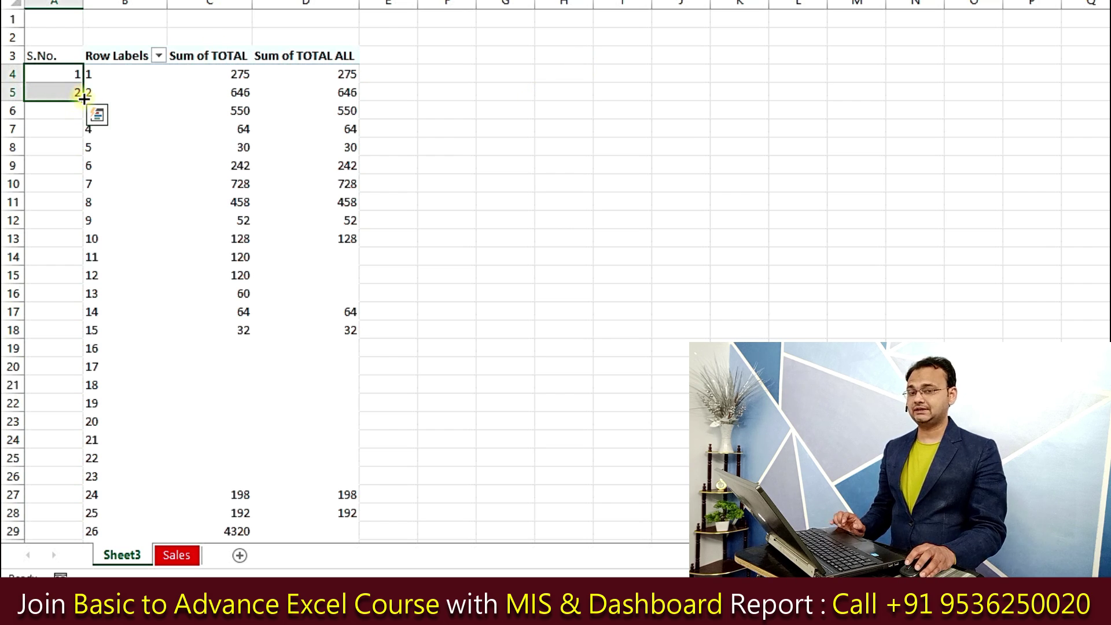
double_click(84, 99)
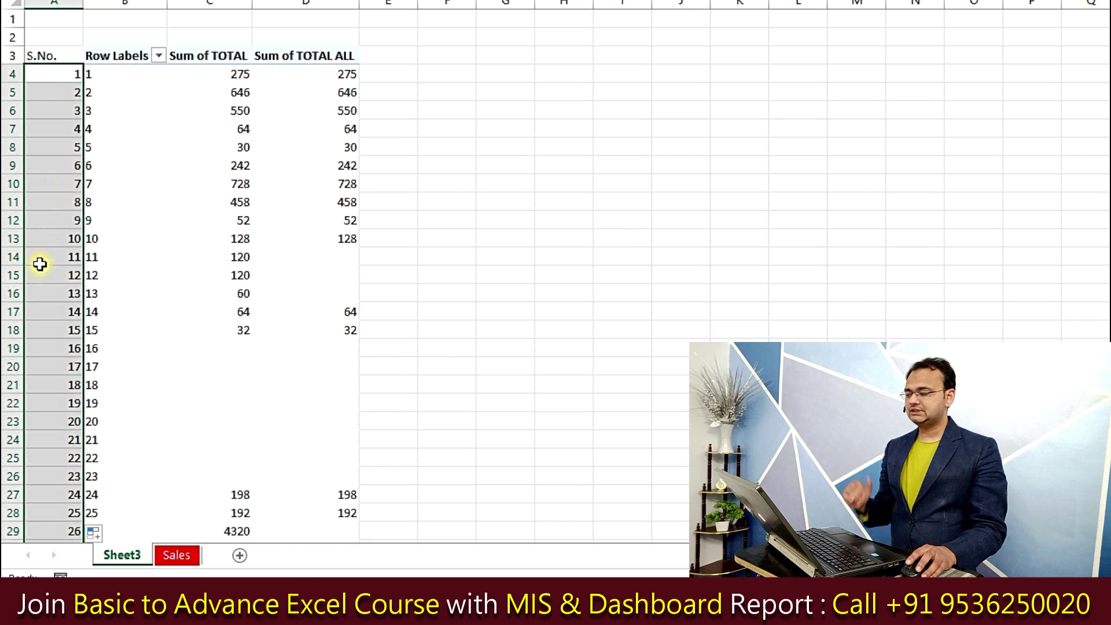
Step: Scroll down to the bottom of the pivot near the Grand Total row
scroll(45, 283, down, 6)
click(46, 281)
scroll(46, 287, down, 10)
scroll(46, 287, down, 12)
scroll(47, 286, down, 6)
scroll(46, 287, down, 7)
scroll(46, 288, down, 5)
scroll(46, 288, down, 12)
scroll(47, 287, down, 7)
scroll(47, 287, down, 7)
scroll(46, 288, down, 13)
scroll(340, 334, down, 6)
scroll(340, 334, down, 5)
scroll(340, 334, down, 6)
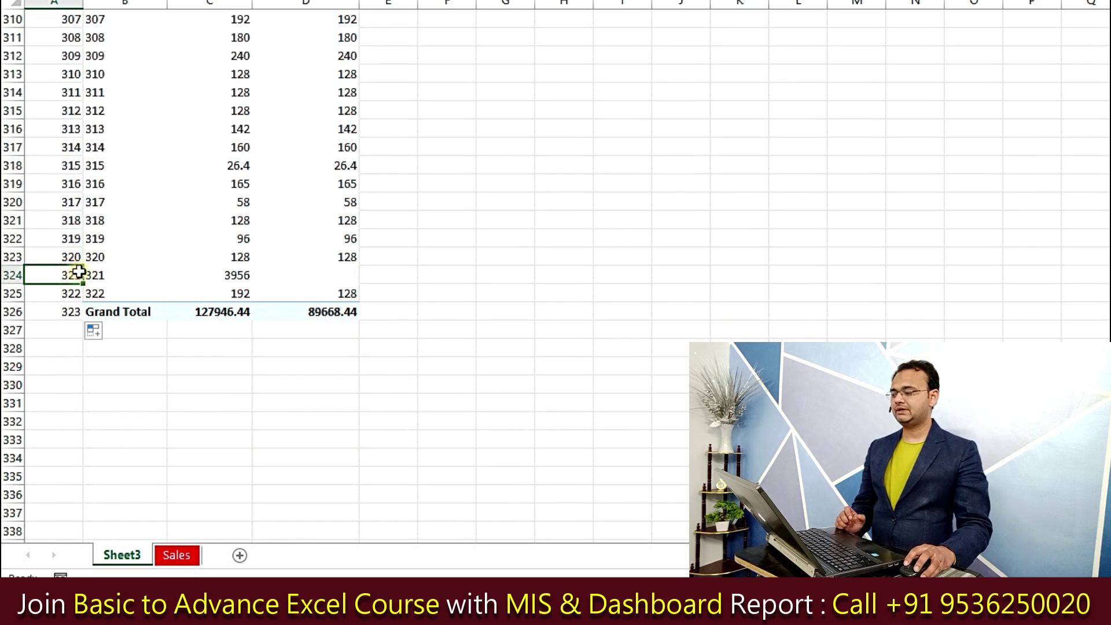
Step: Inspect bills 321 and 322 and their serial numbers, where TOTAL ALL is blank
drag(67, 272, 103, 276)
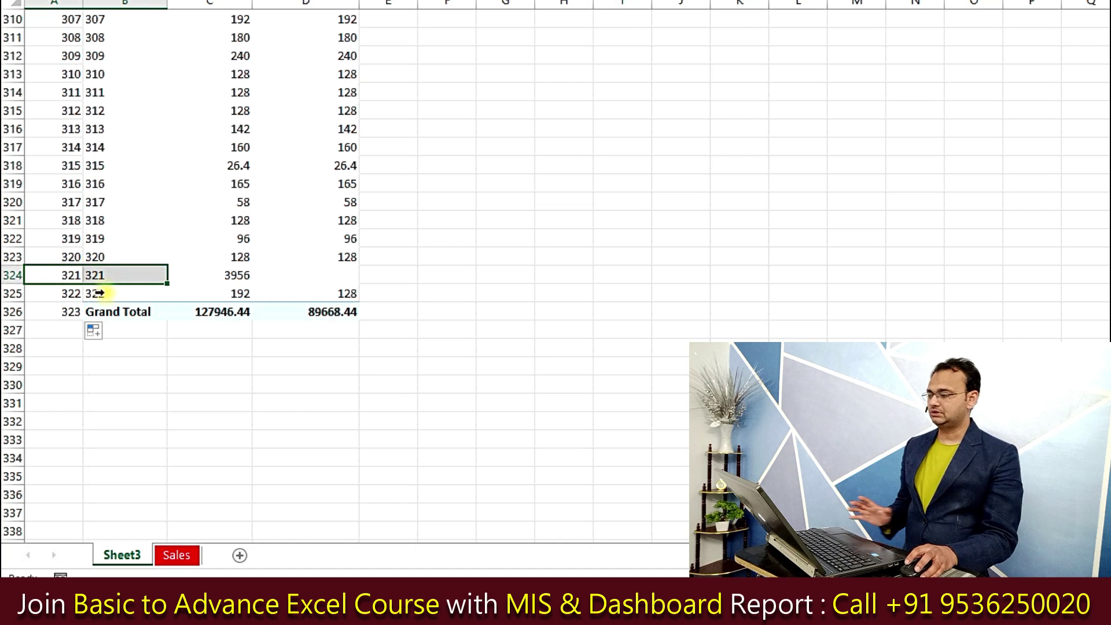
click(59, 295)
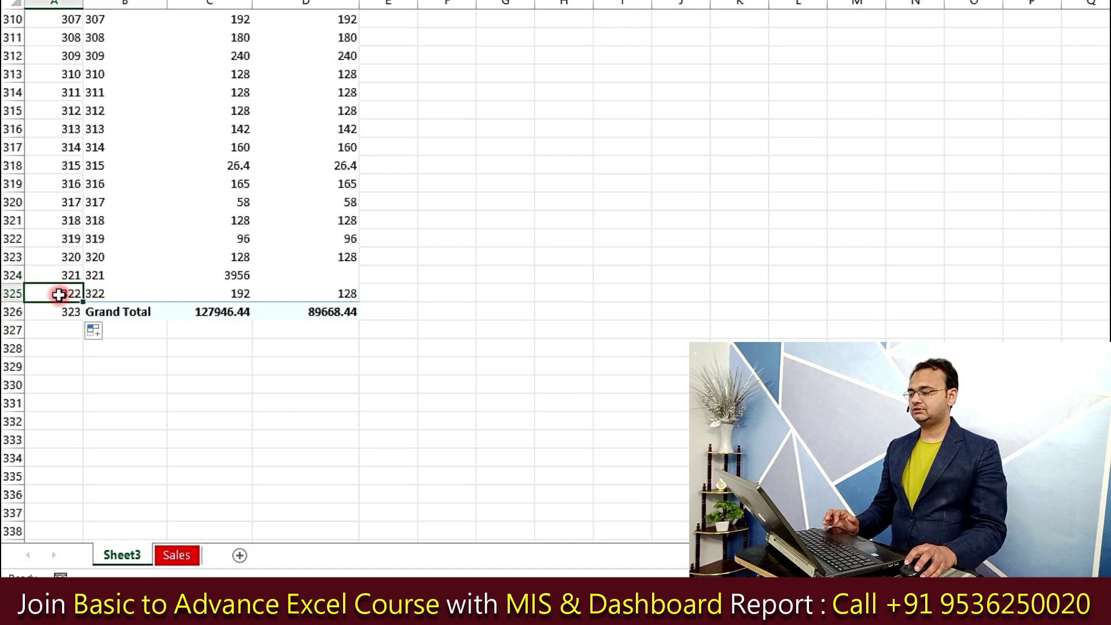
click(103, 293)
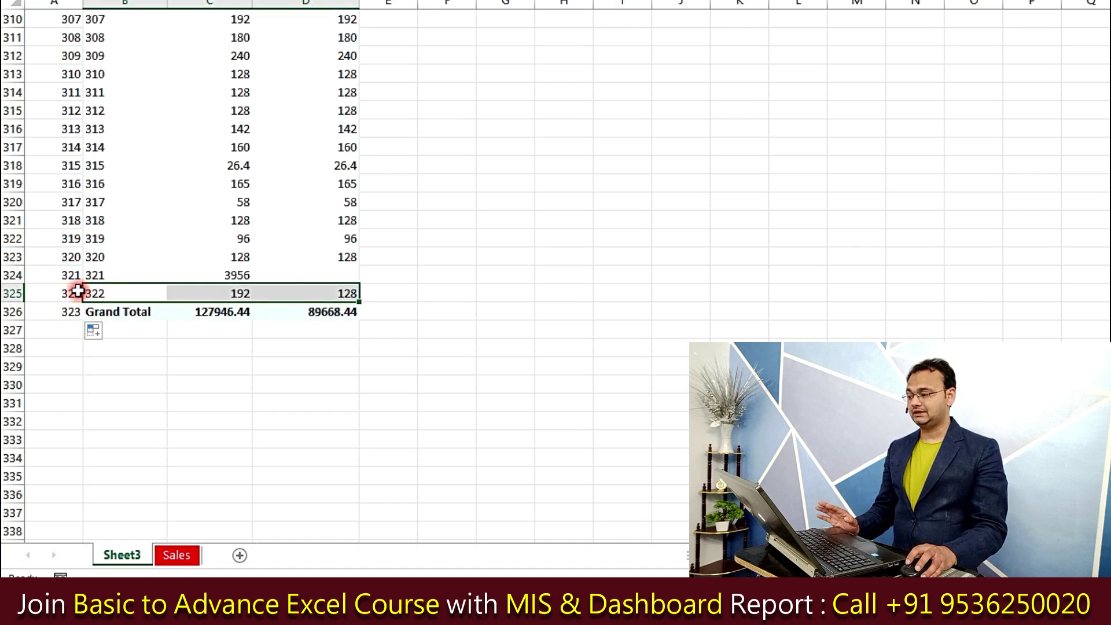
click(59, 3)
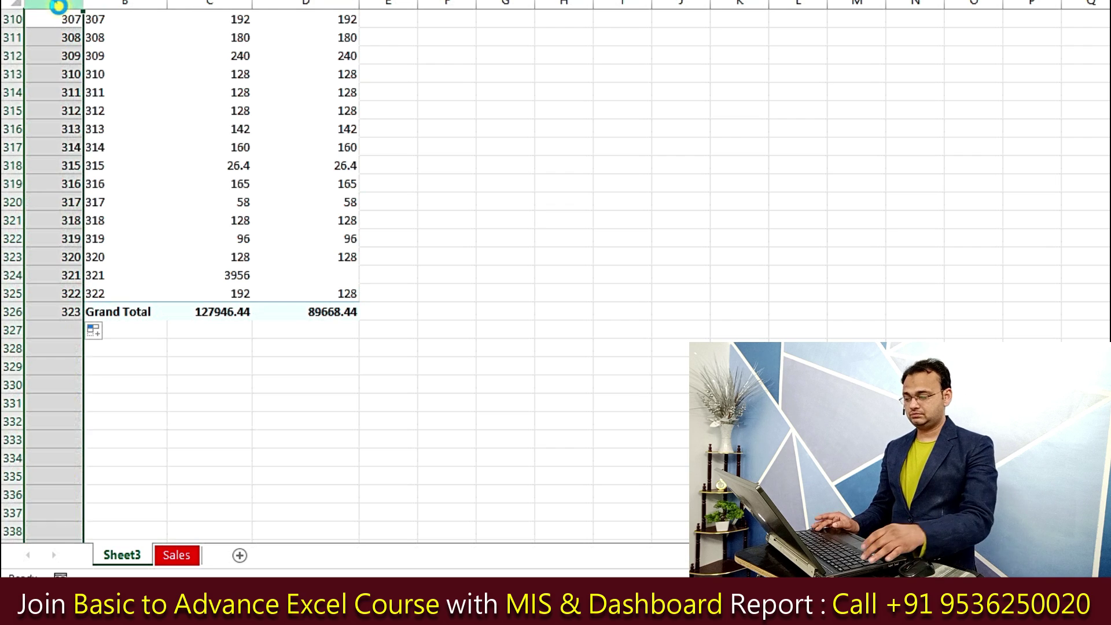
Step: Insert a new column A and enter =B4-C4 in A4 comparing S.No. with the bill label
key(ctrl+shift+plus)
click(73, 260)
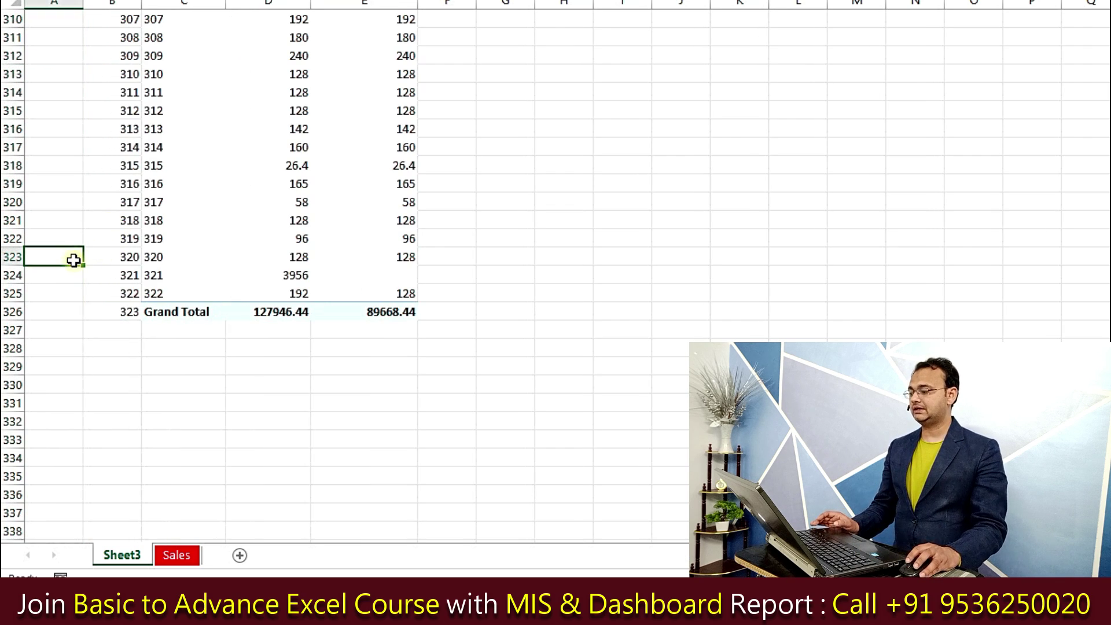
key(ctrl+Up)
key(Down)
key(Down)
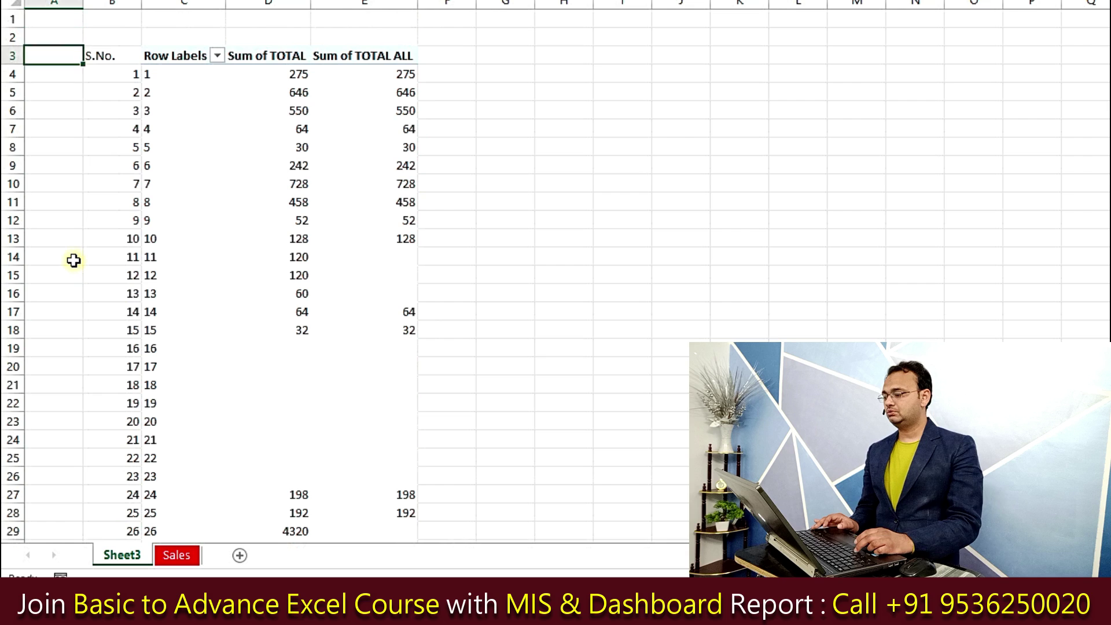
key(Down)
key(Right)
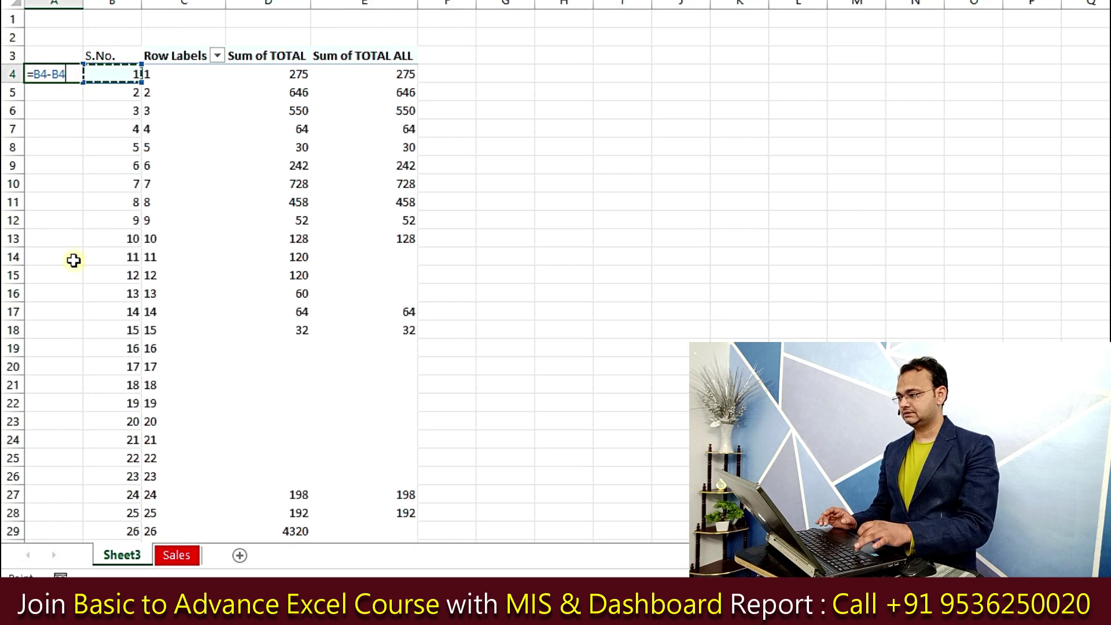
key(Return)
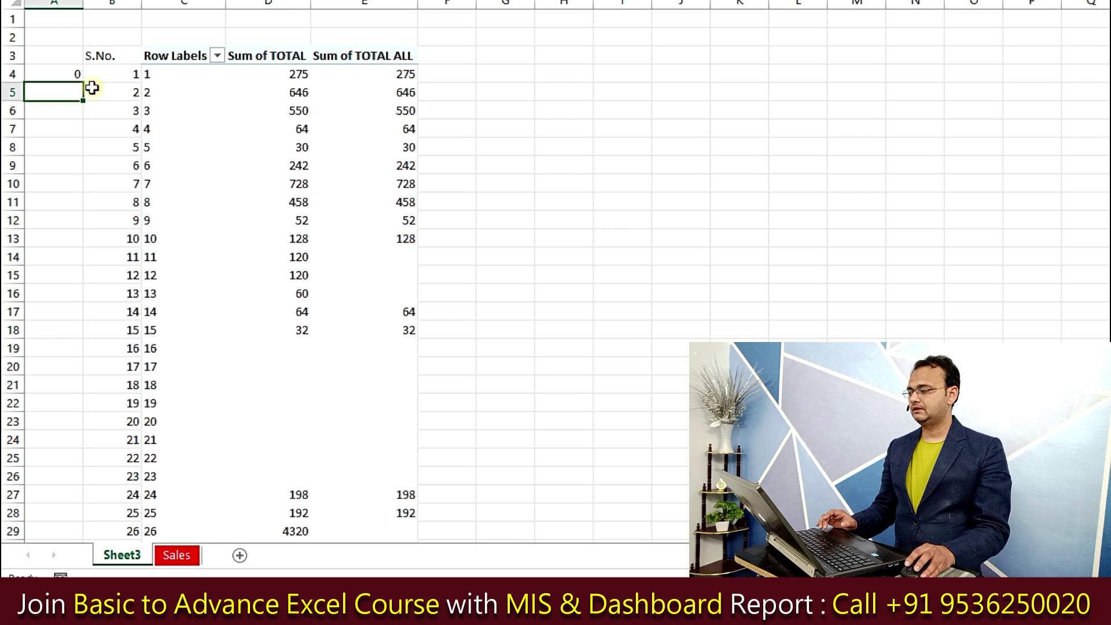
Step: Fill the difference formula down column A and show zeros as dashes with Comma Style
click(76, 69)
double_click(83, 84)
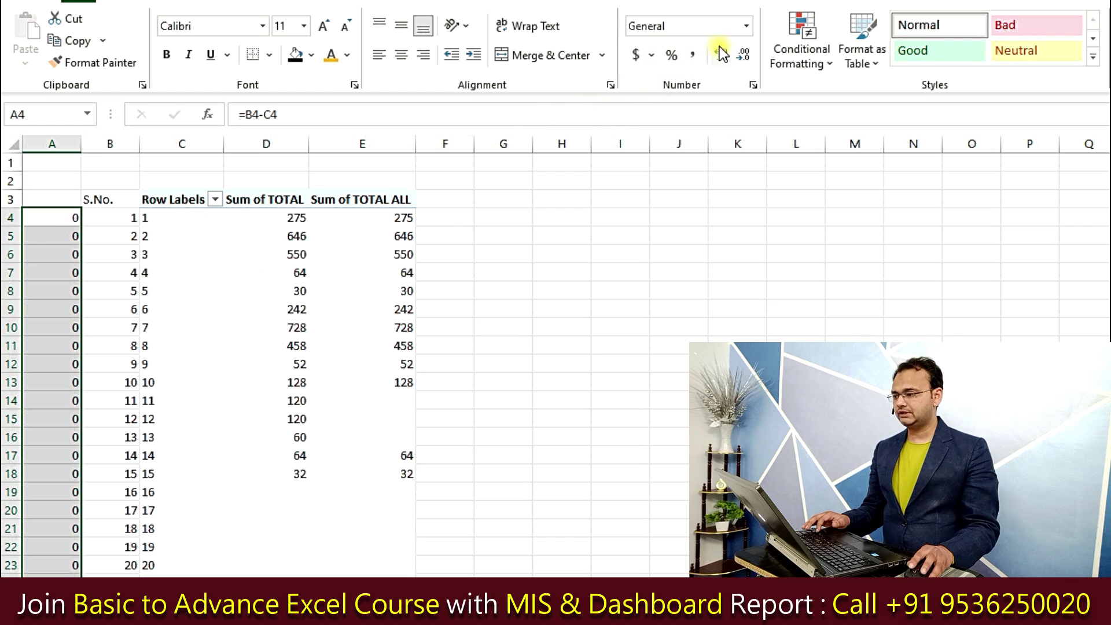
click(695, 55)
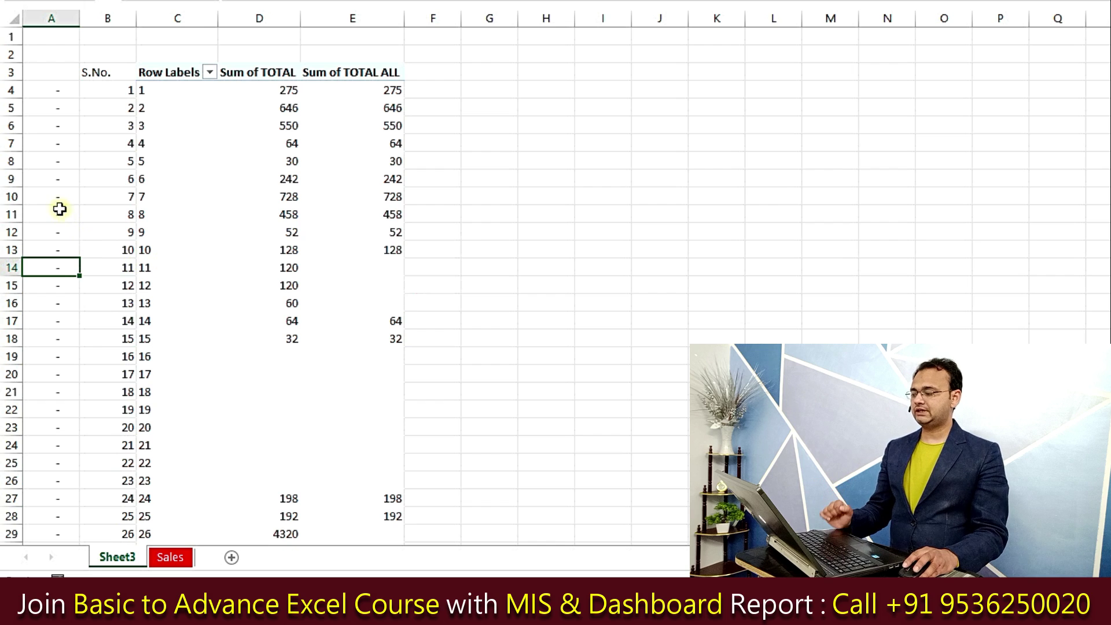
Step: Enter =D4-E4 in F4 to subtract Sum of TOTAL ALL from Sum of TOTAL
drag(58, 213, 61, 283)
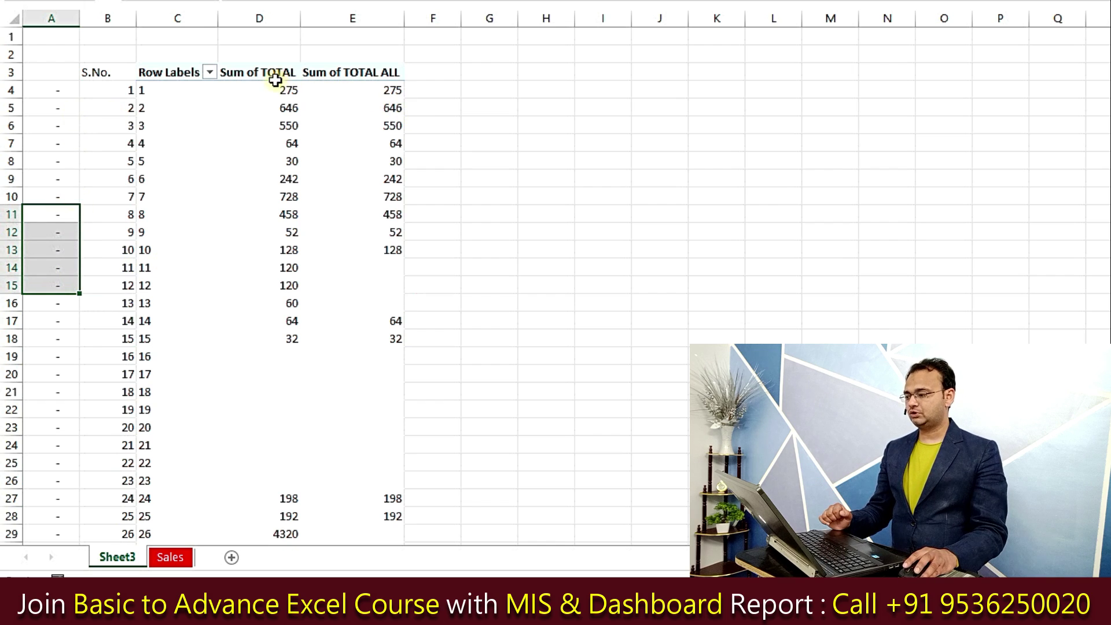
click(449, 89)
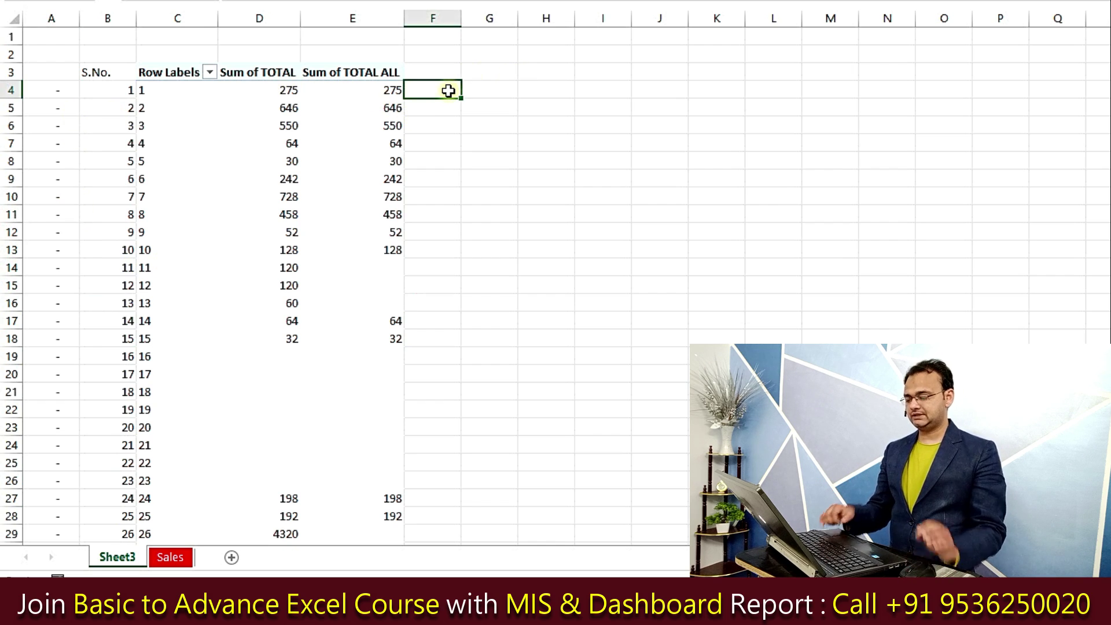
text(=)
key(Left)
key(Left)
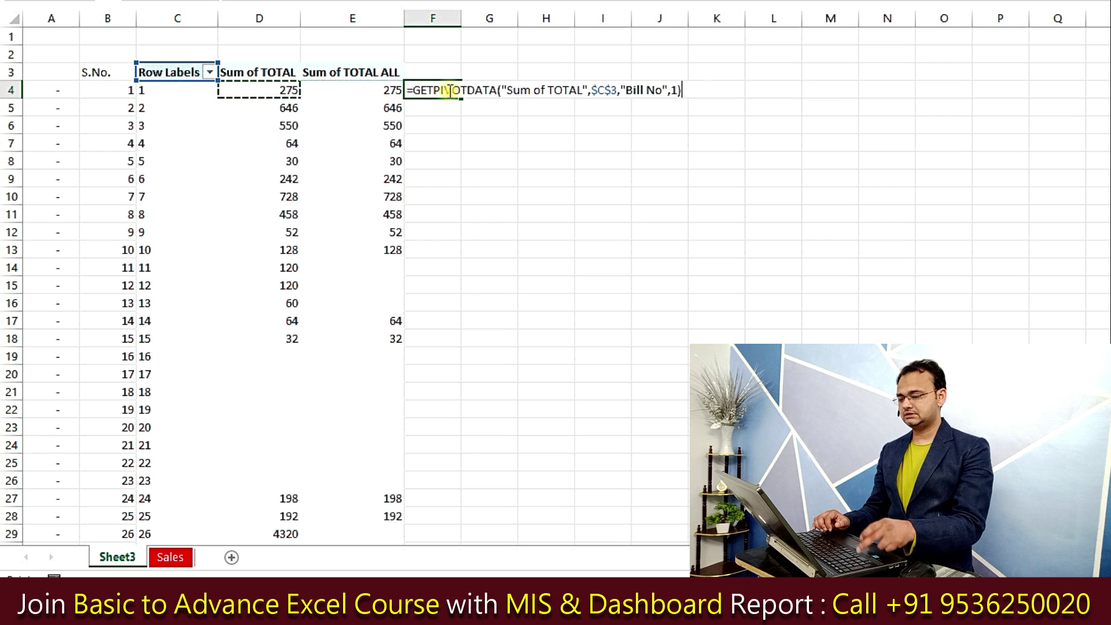
text(-)
key(Left)
key(ctrl+Return)
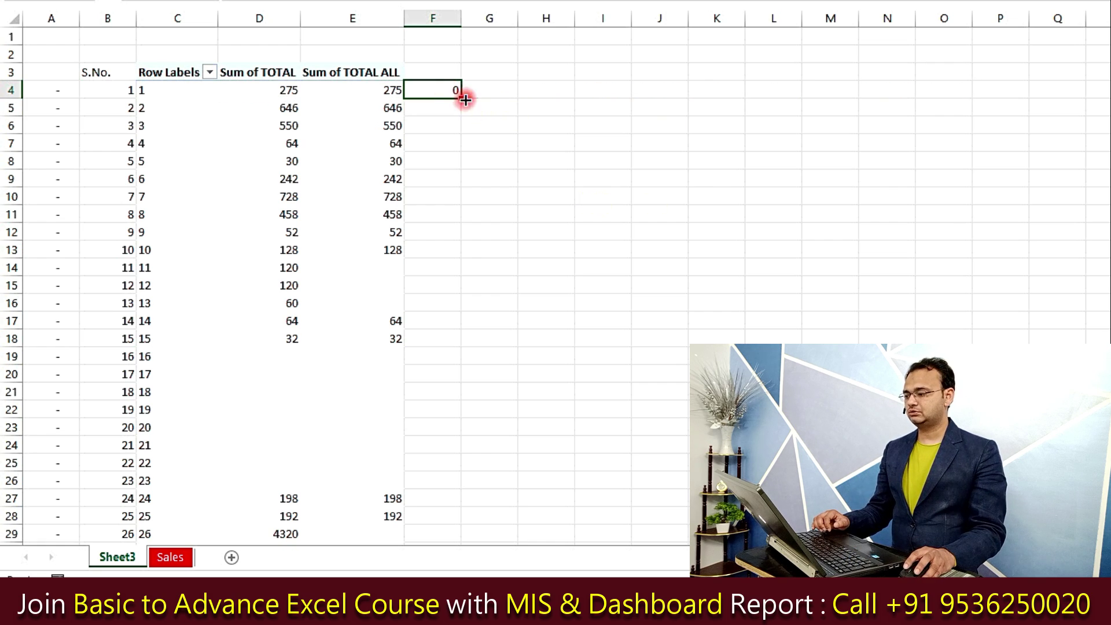
Step: Fill the F4 difference formula down to the Grand Total row
drag(466, 99, 461, 323)
click(508, 166)
click(451, 323)
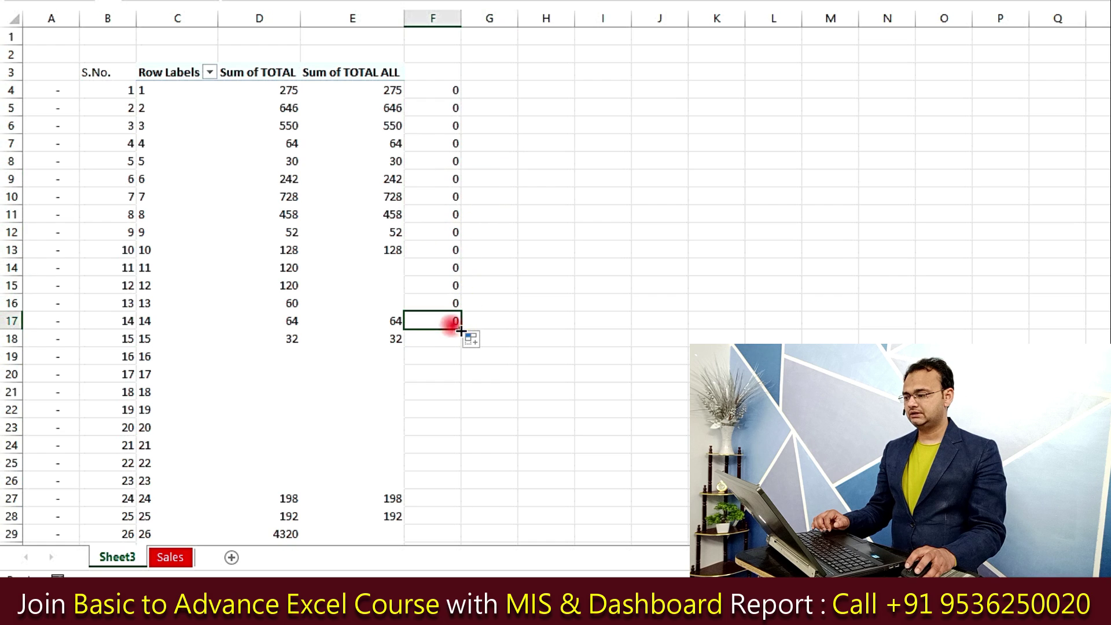
double_click(462, 330)
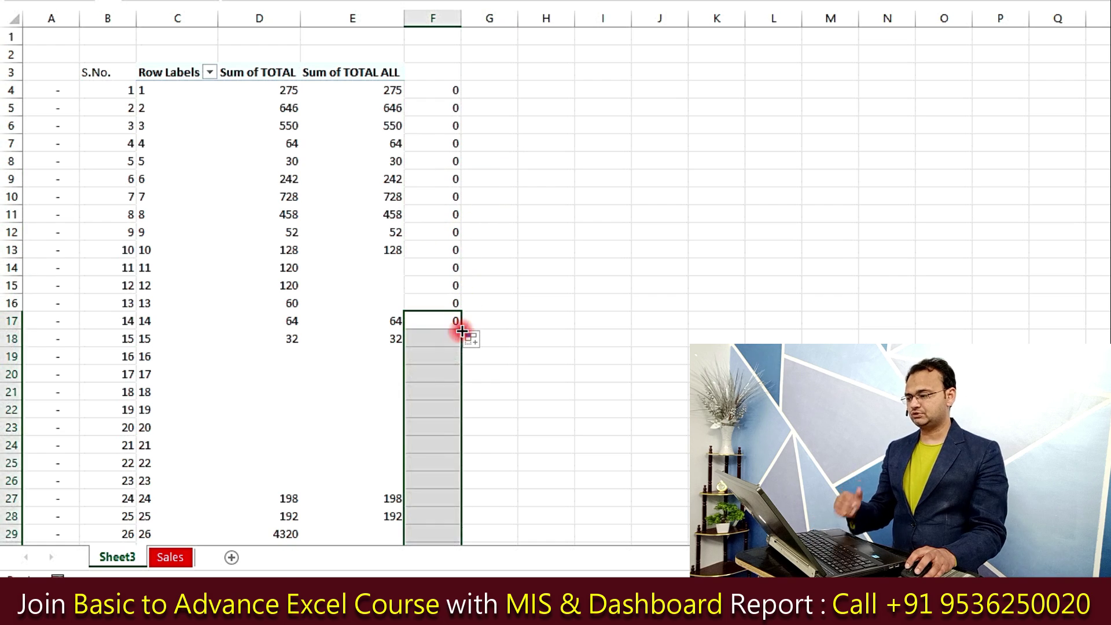
scroll(543, 416, down, 2)
scroll(542, 416, down, 12)
click(543, 415)
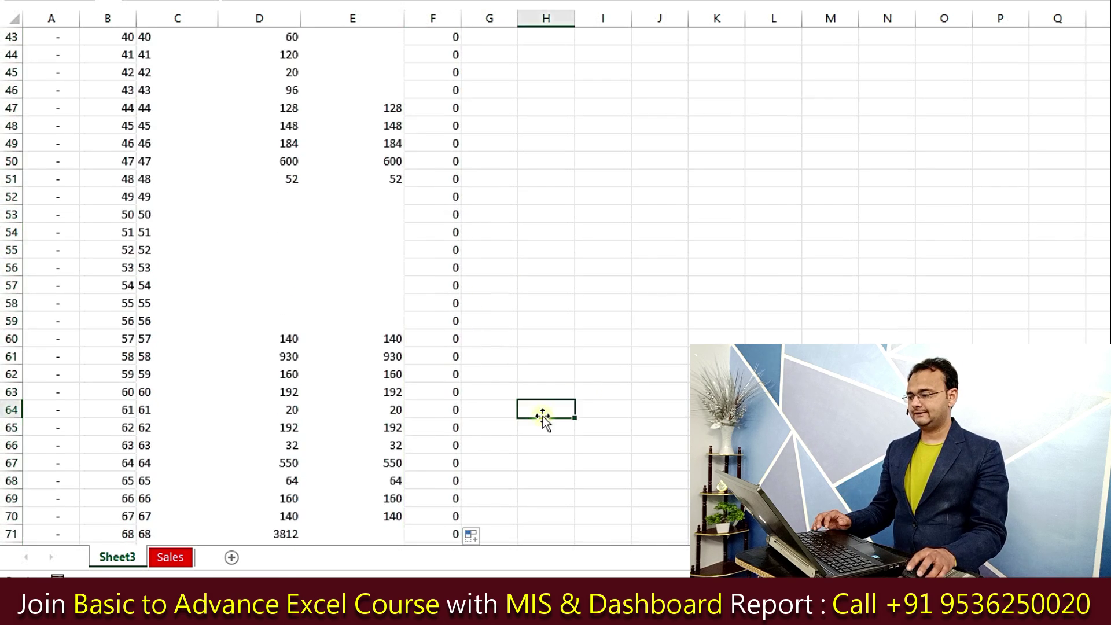
drag(1103, 220, 1104, 237)
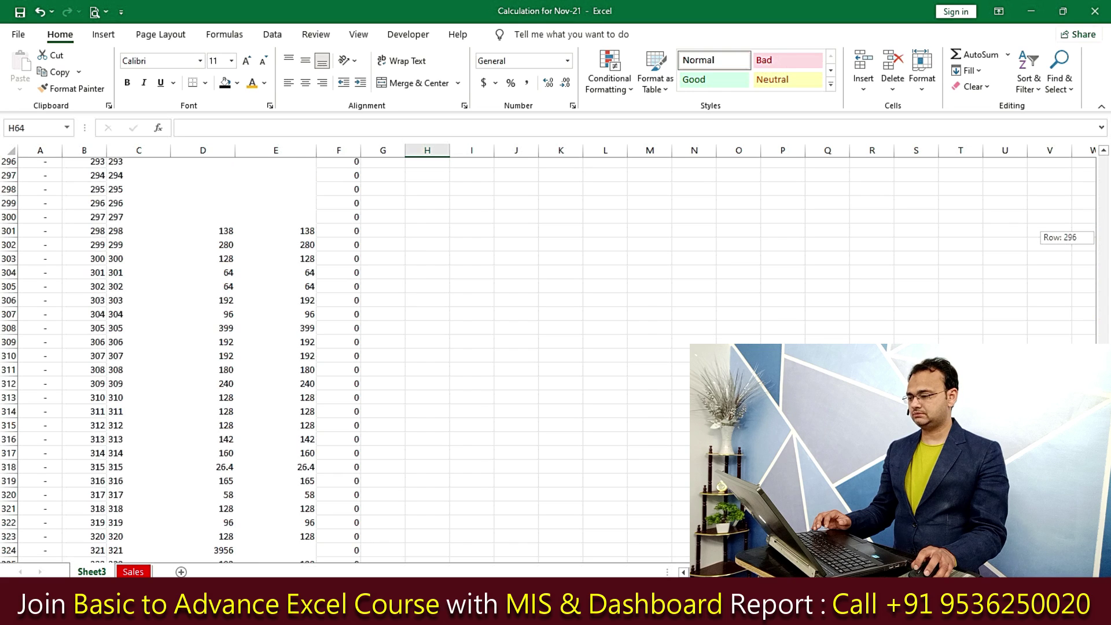
scroll(569, 375, down, 4)
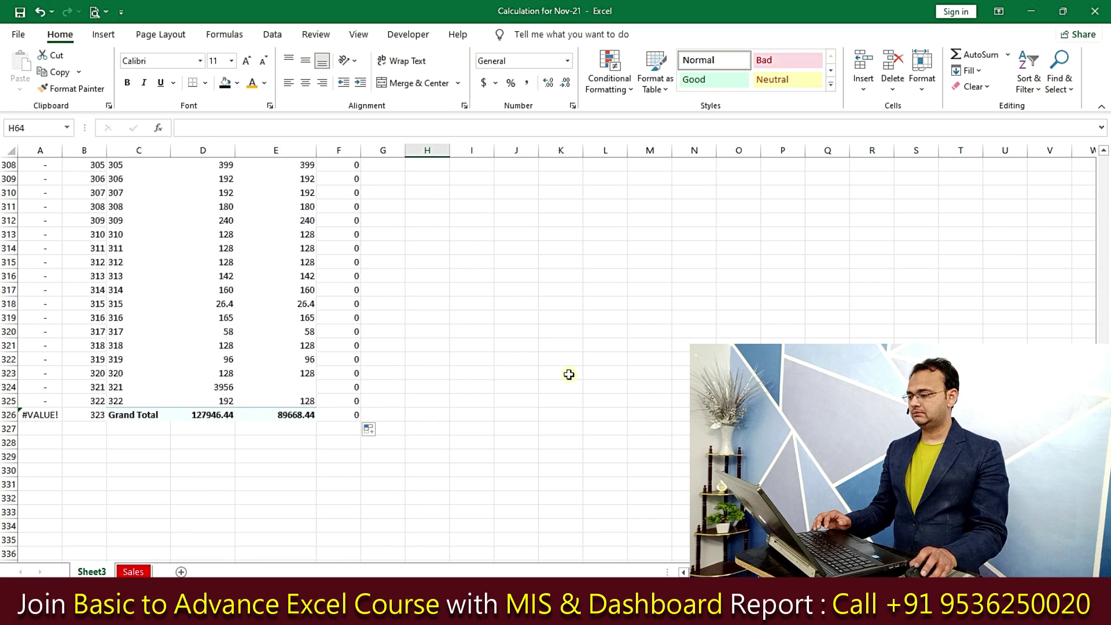
Step: Apply Comma Style to column F so zero differences show as dashes
click(350, 150)
click(526, 86)
click(509, 316)
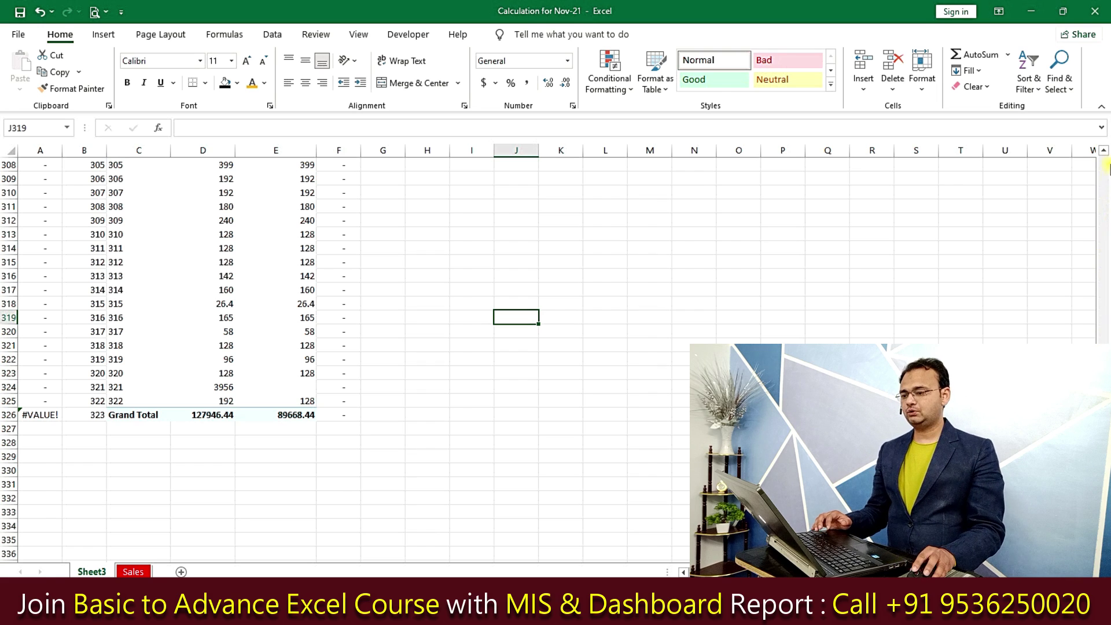
Step: Turn on header-row filters for the pivot sheet with Ctrl+Shift+L
drag(1105, 247, 1106, 152)
click(334, 188)
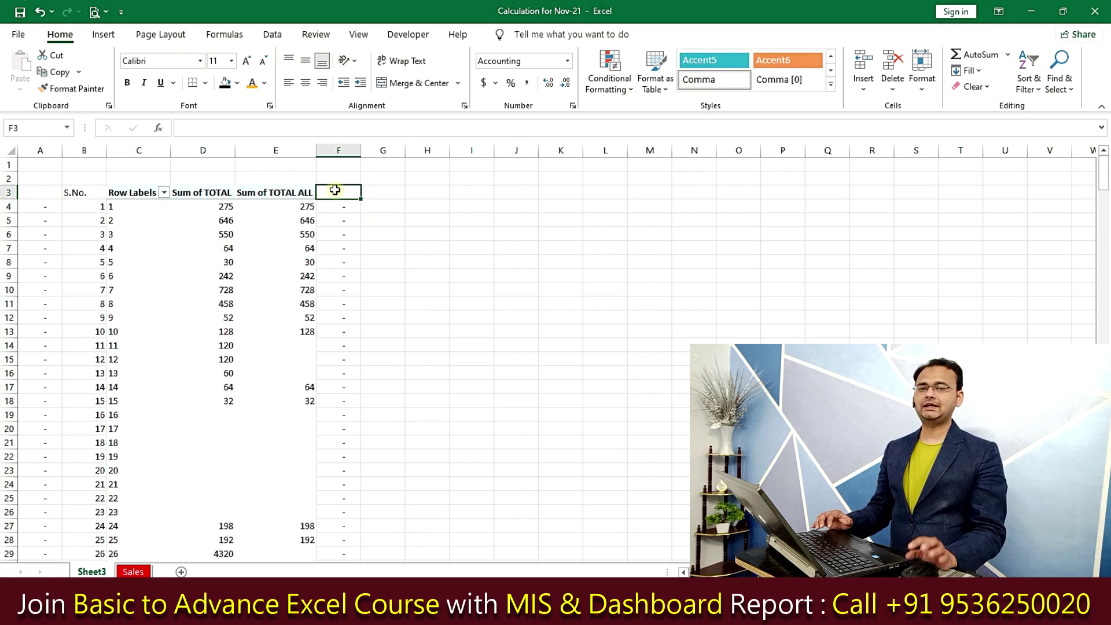
key(ctrl+shift+l)
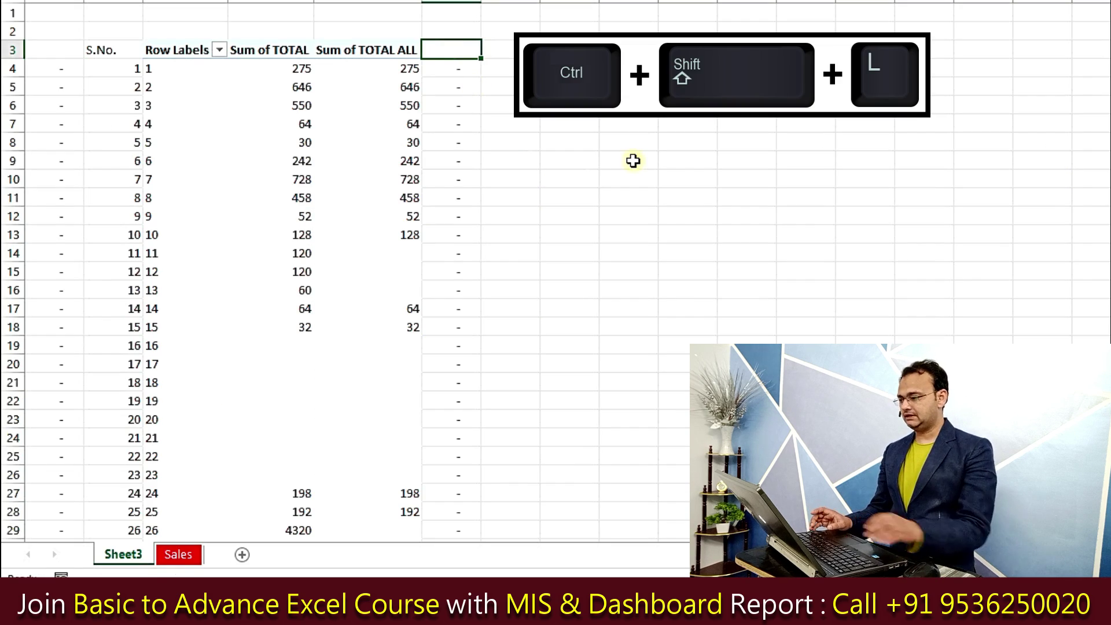
key(ctrl+shift+l)
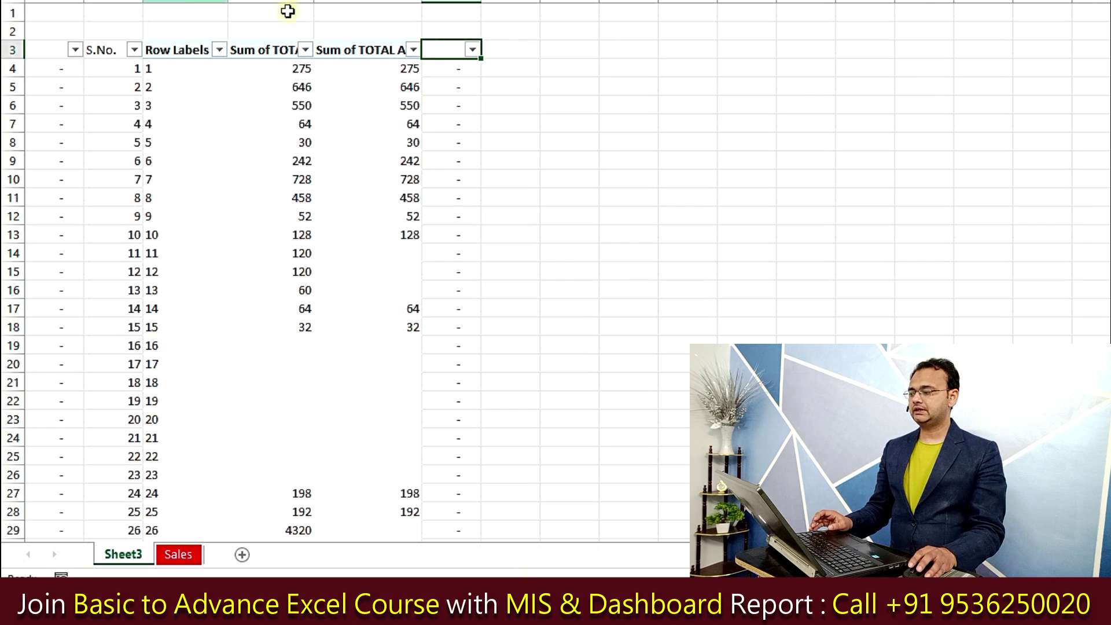
Step: Filter column A to show only #VALUE! entries, then show all values again
click(76, 50)
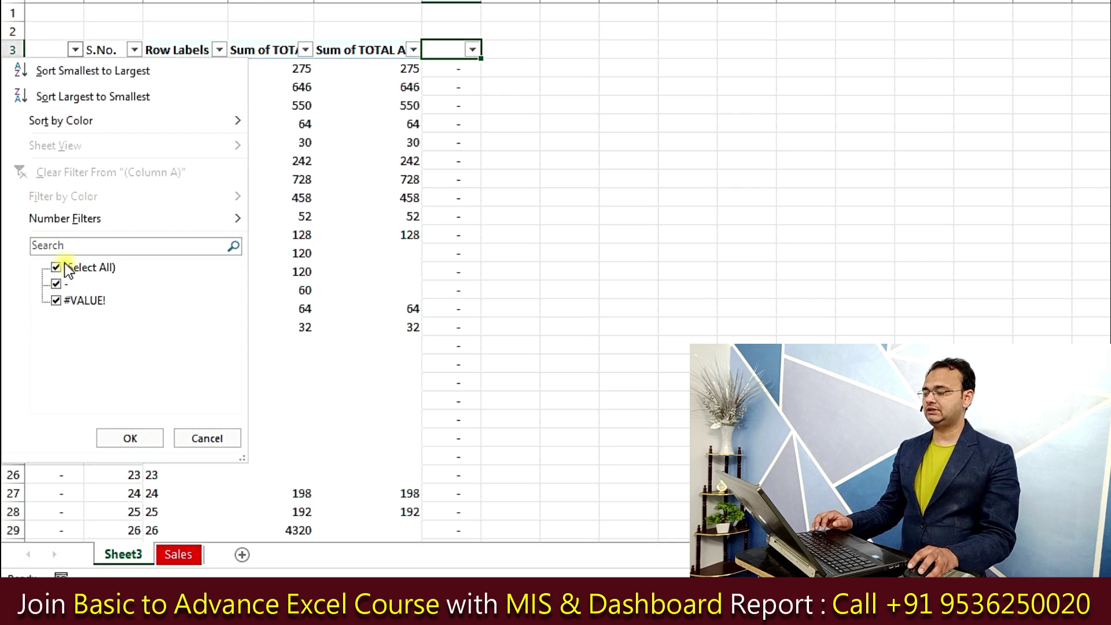
click(56, 300)
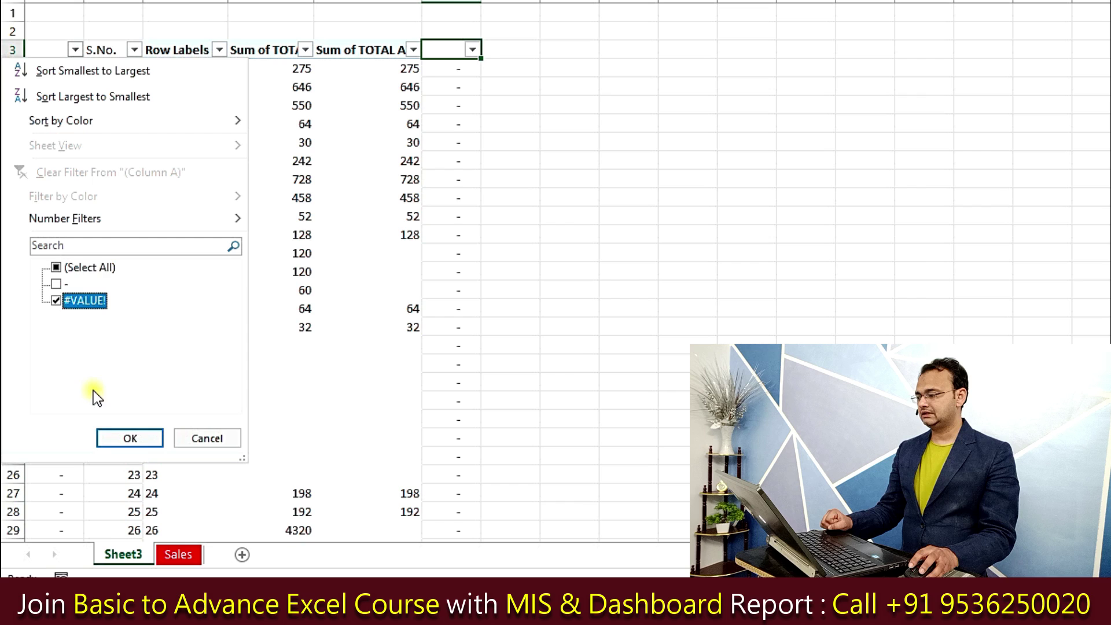
click(109, 438)
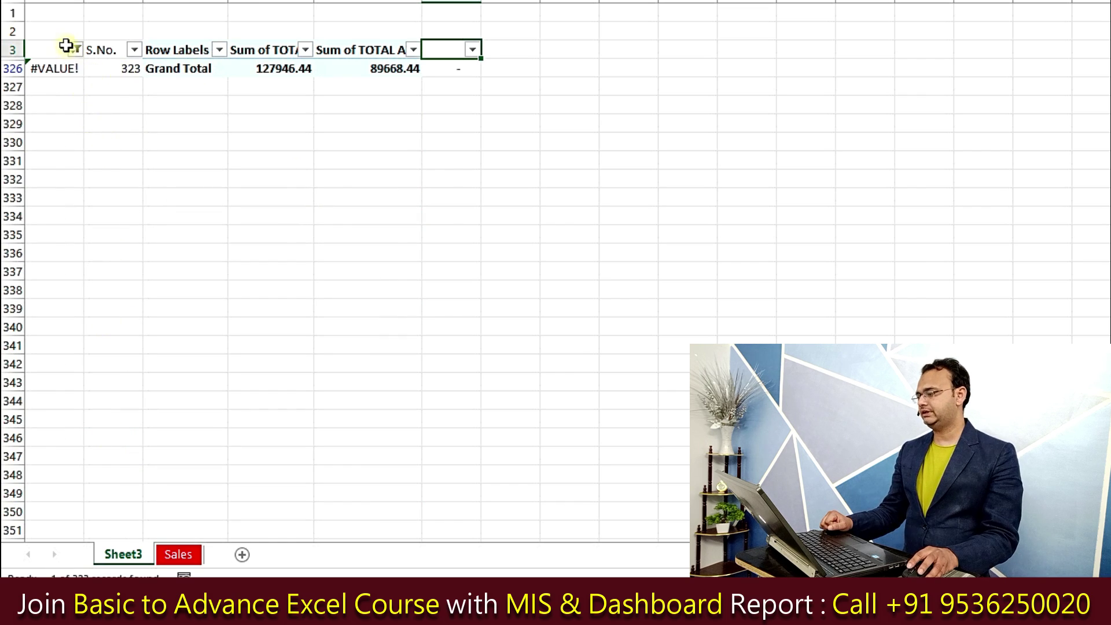
click(75, 49)
click(56, 265)
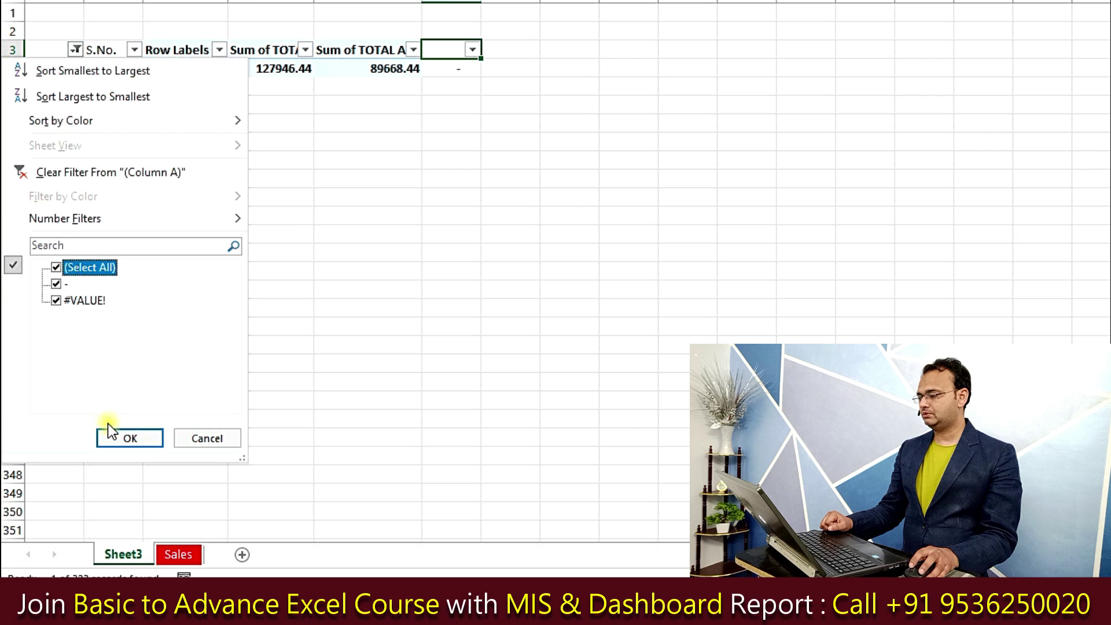
click(110, 435)
Step: Change the S.No. cells in B90, B97 and B113, setting bill 87's to 888
scroll(125, 345, down, 1)
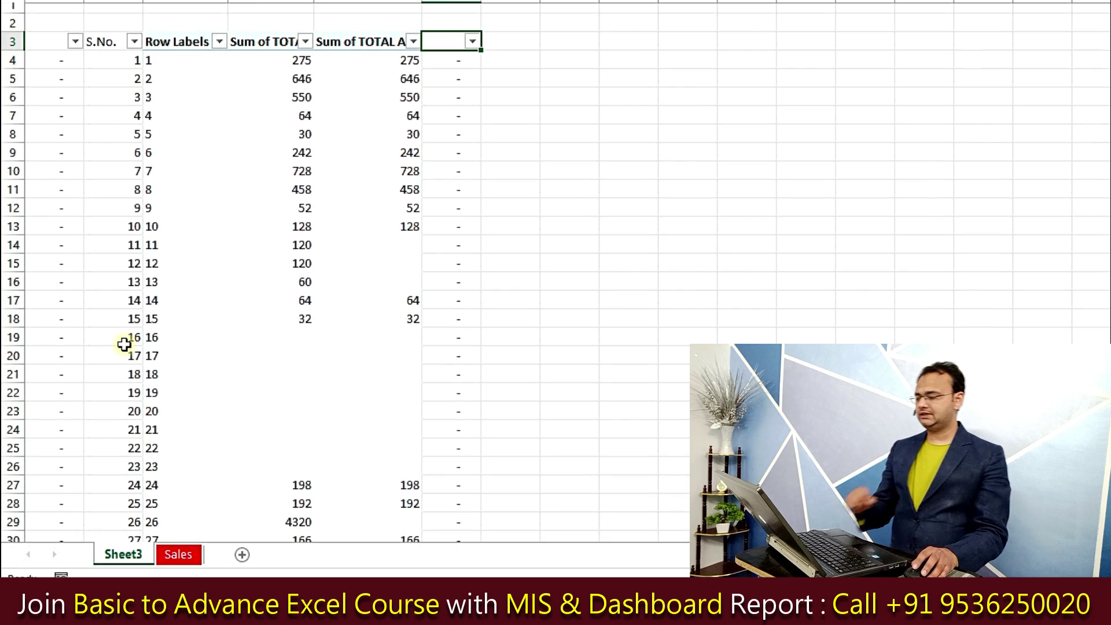
scroll(124, 345, down, 10)
scroll(125, 345, down, 7)
scroll(125, 345, down, 6)
click(119, 331)
text(888)
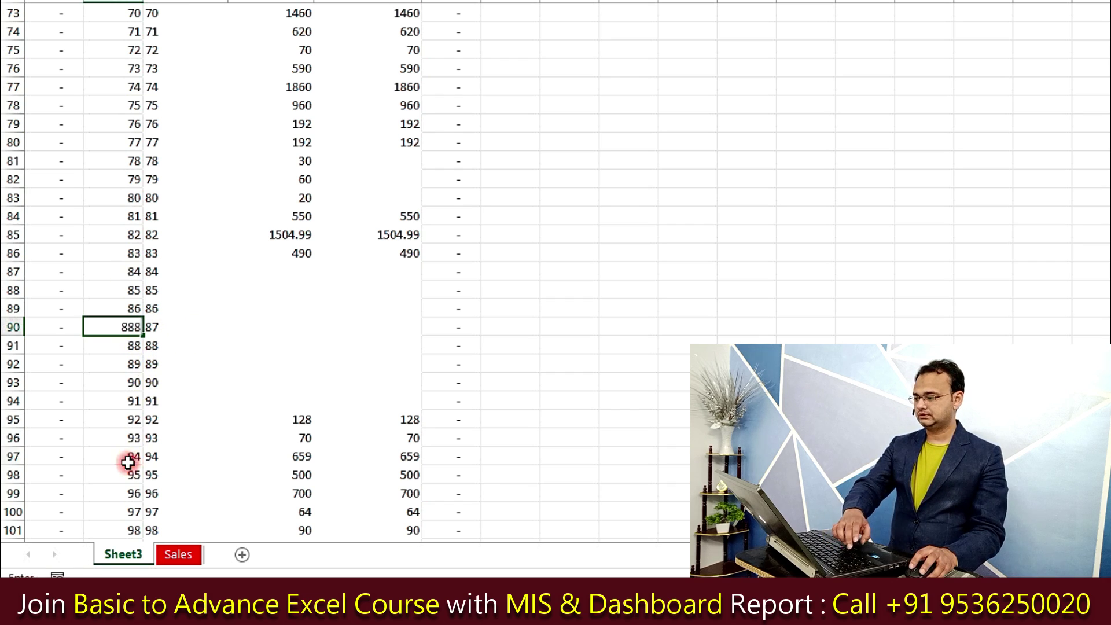
click(129, 457)
text(89)
scroll(127, 511, down, 5)
click(129, 474)
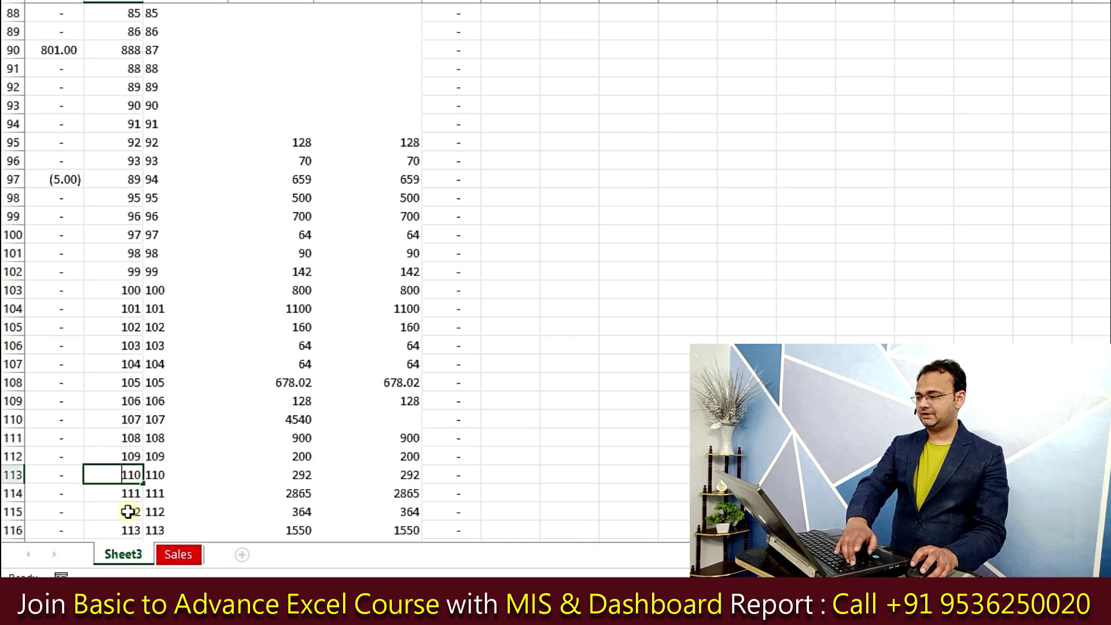
scroll(162, 428, down, 2)
scroll(125, 418, up, 6)
scroll(120, 413, up, 8)
scroll(119, 413, up, 14)
scroll(117, 409, up, 3)
Step: Filter column A to the (45.00) and (5.00) differences, then remove the filter
click(74, 51)
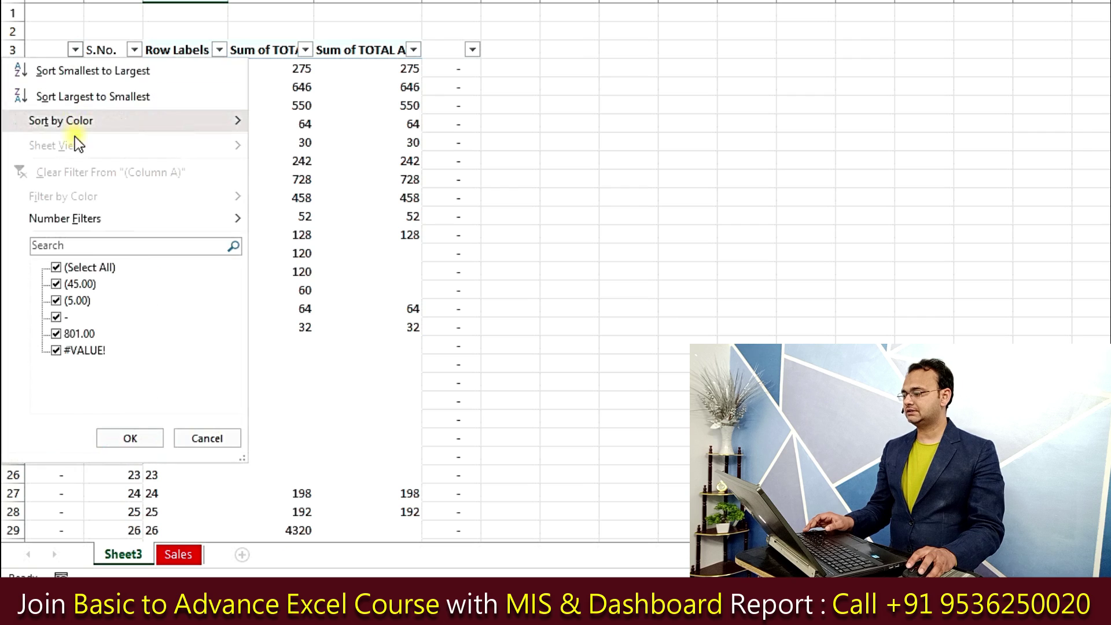
click(56, 267)
click(65, 284)
click(66, 301)
click(116, 436)
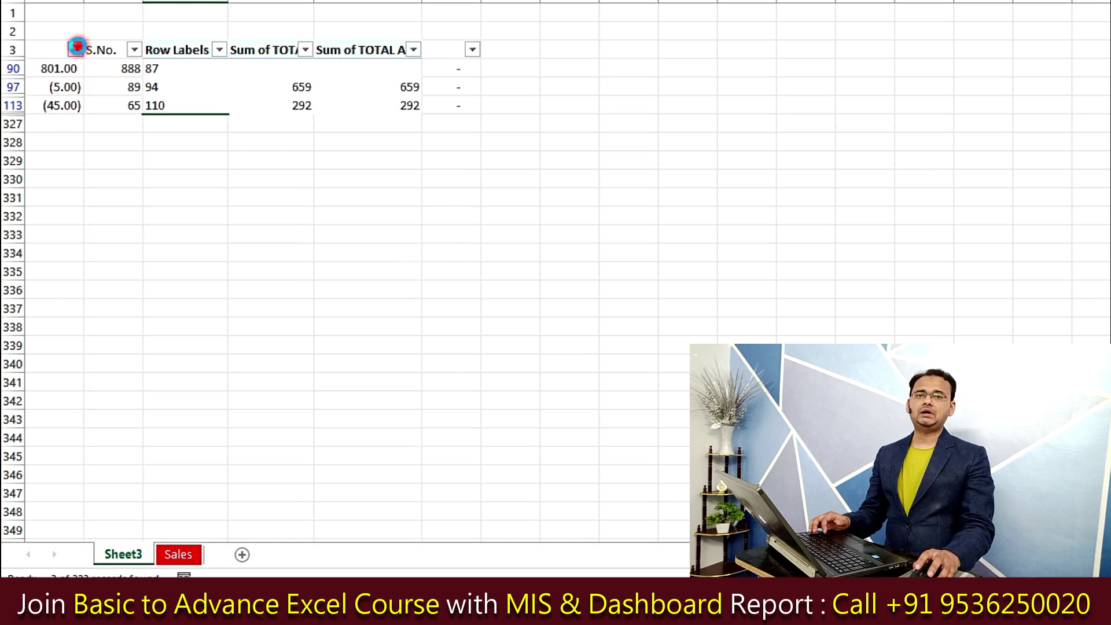
key(ctrl+z)
click(483, 167)
Step: Check bills 11 and 12 that lack a TOTAL ALL and F14's existing formula
click(472, 73)
click(437, 193)
click(457, 292)
drag(283, 252, 443, 277)
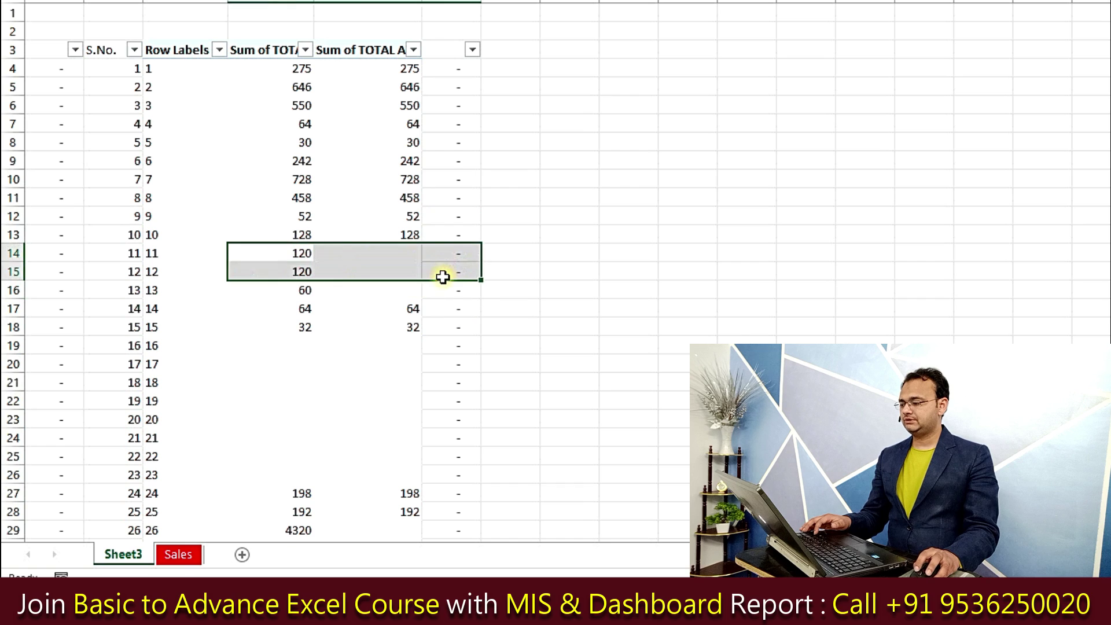
click(452, 253)
key(F2)
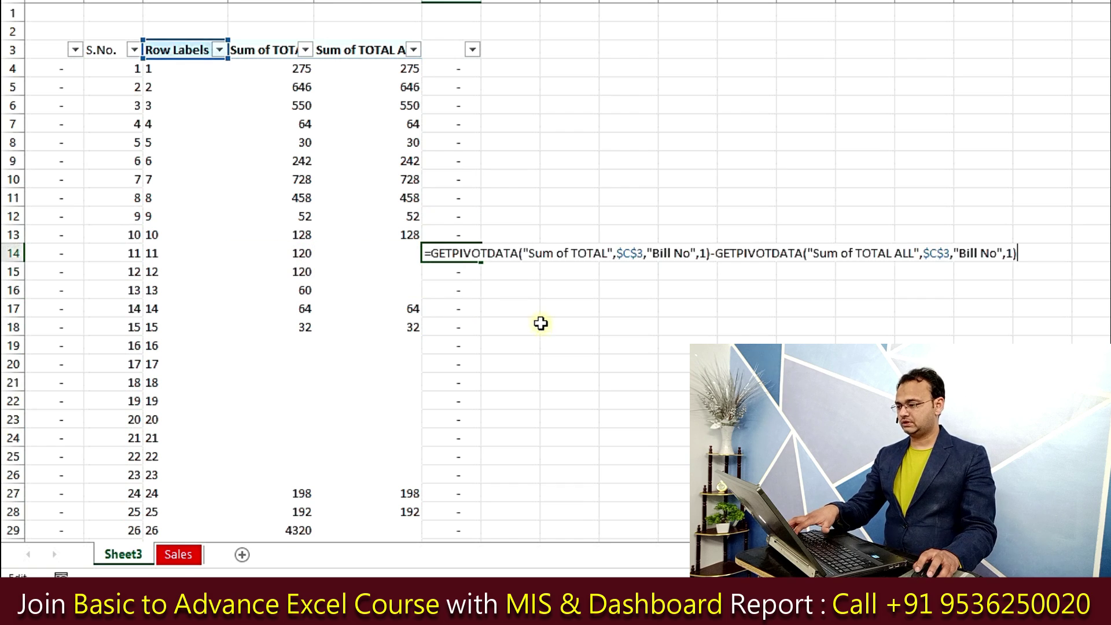
key(Escape)
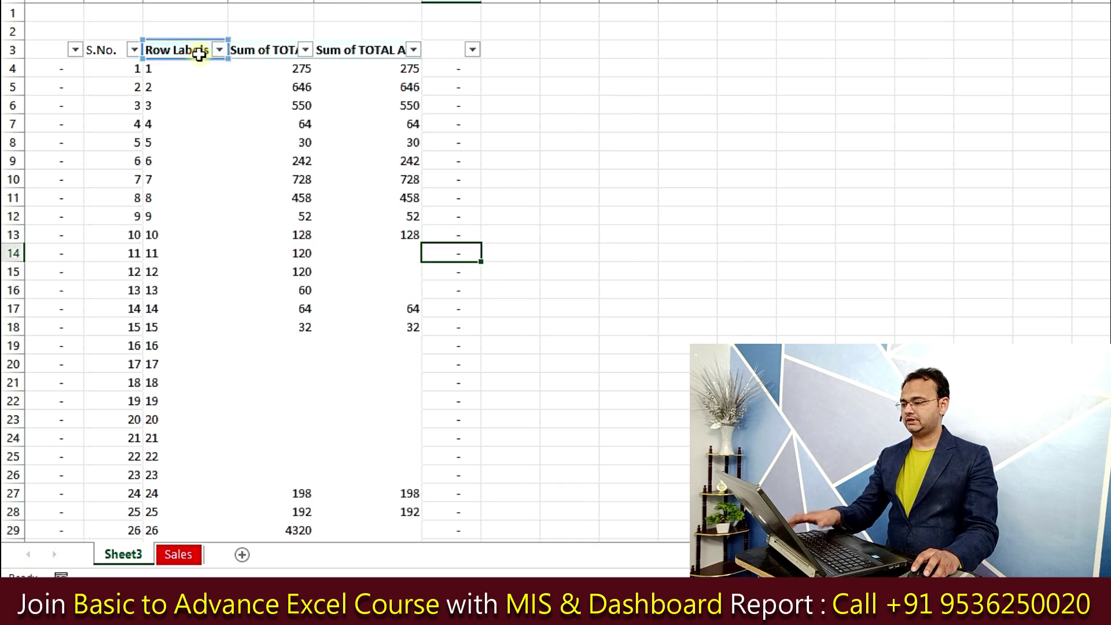
Step: Clear column F, enter =D4-E4 in F4 and drag it down the column
click(458, 3)
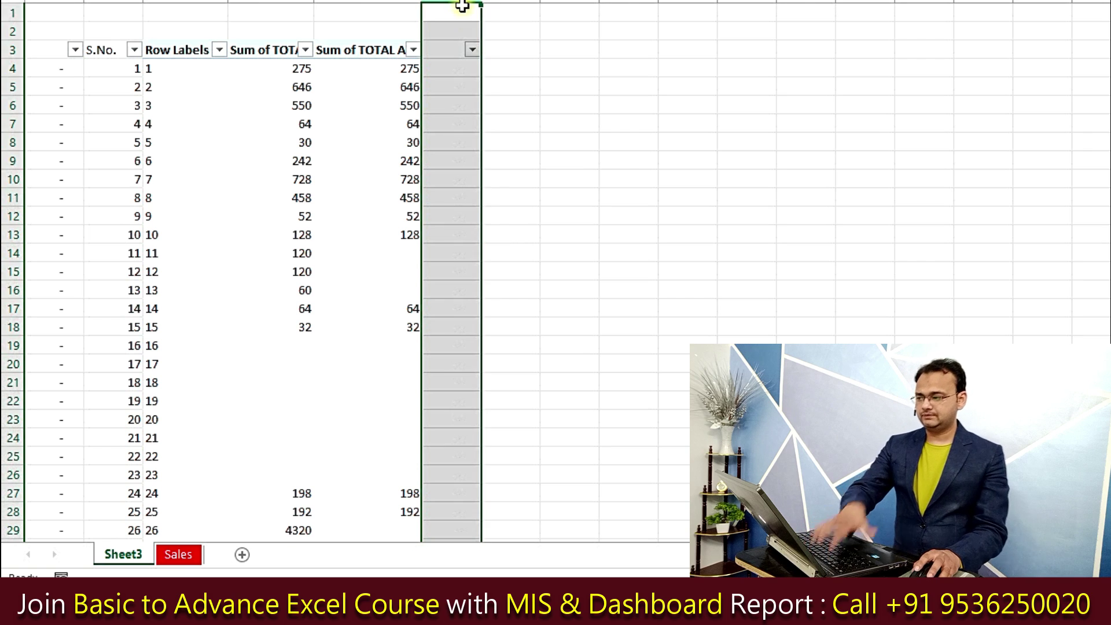
key(Delete)
click(465, 66)
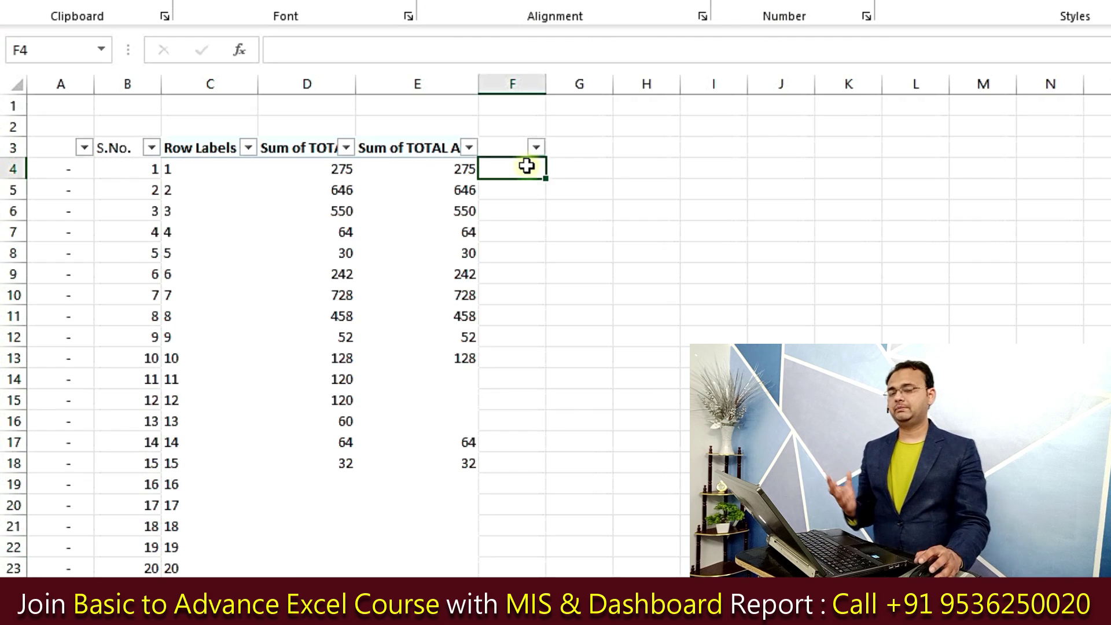
text(=)
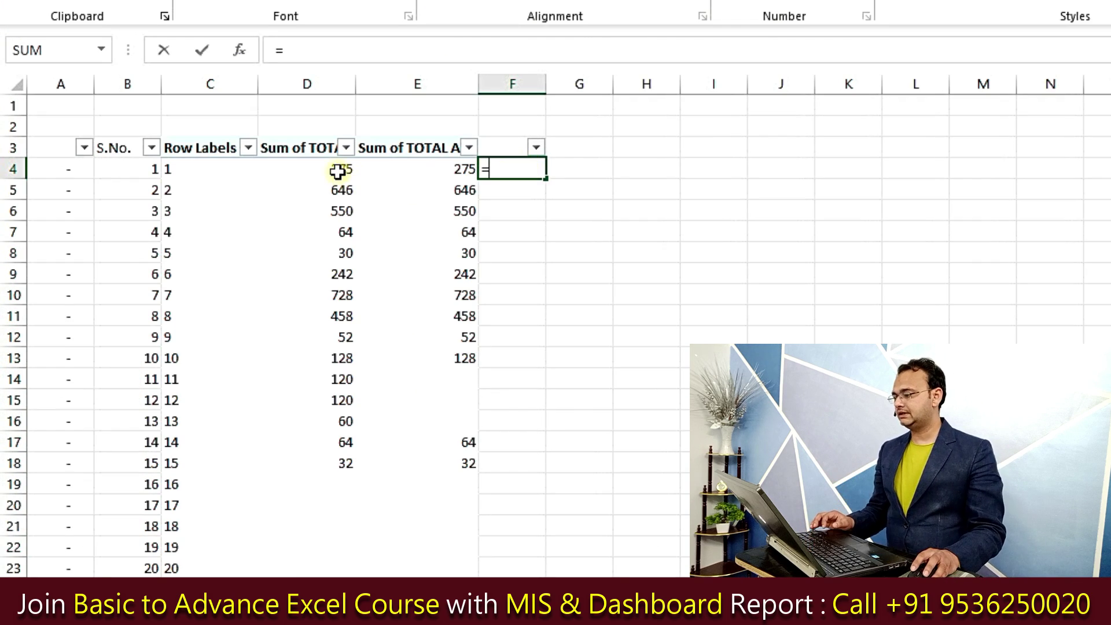
text(d4)
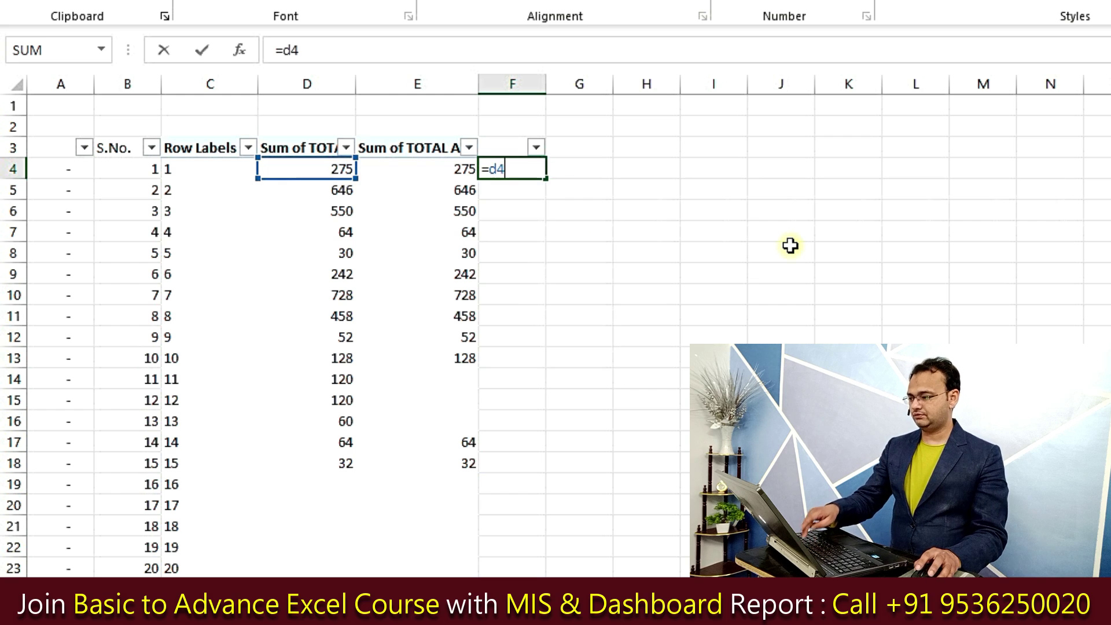
text(-)
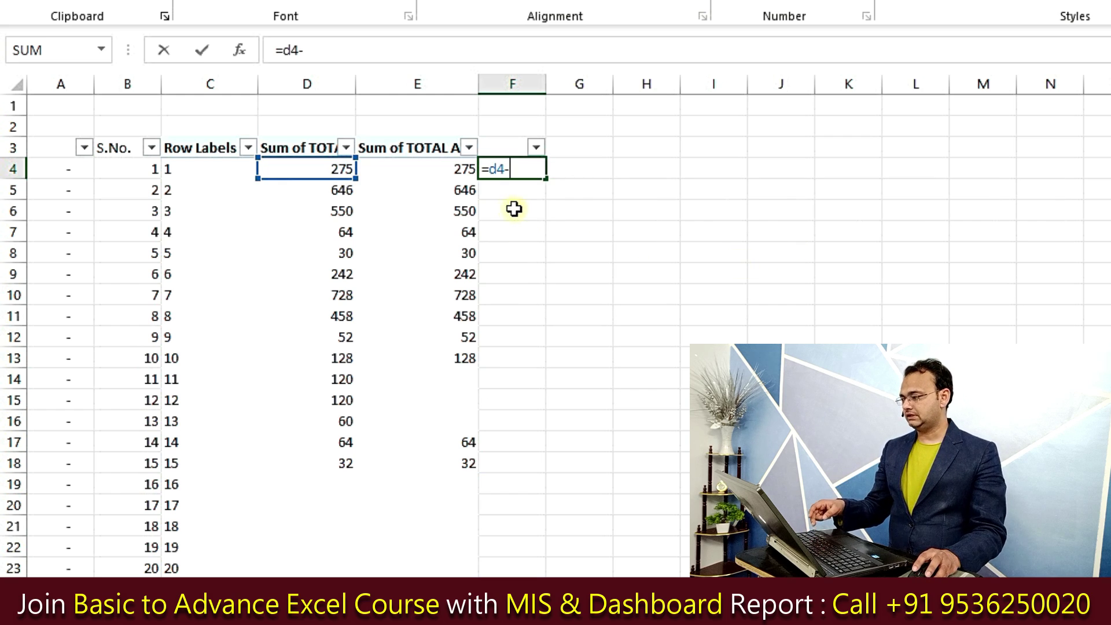
text(e4)
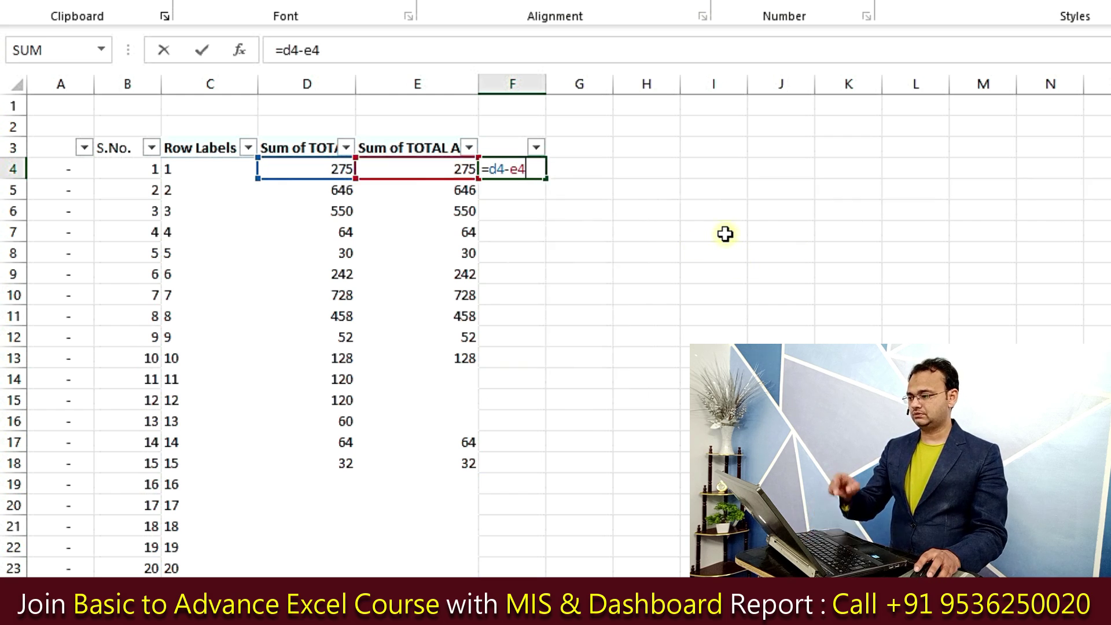
key(ctrl+Return)
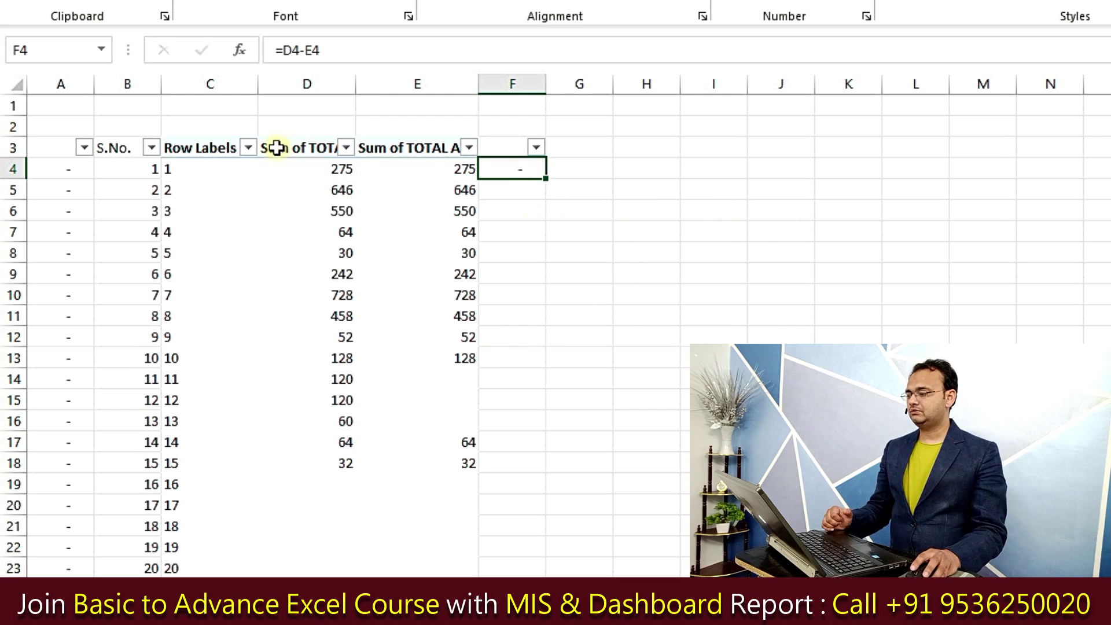
drag(546, 179, 544, 576)
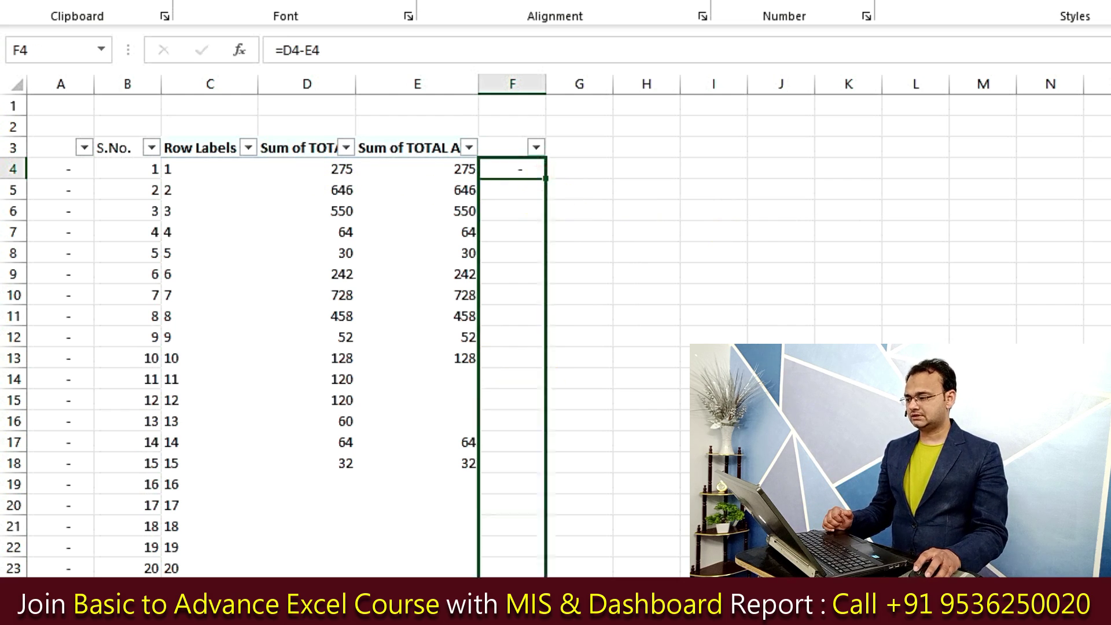
Step: Fill the =D4-E4 difference from F30 down to every bill and widen column F
click(515, 337)
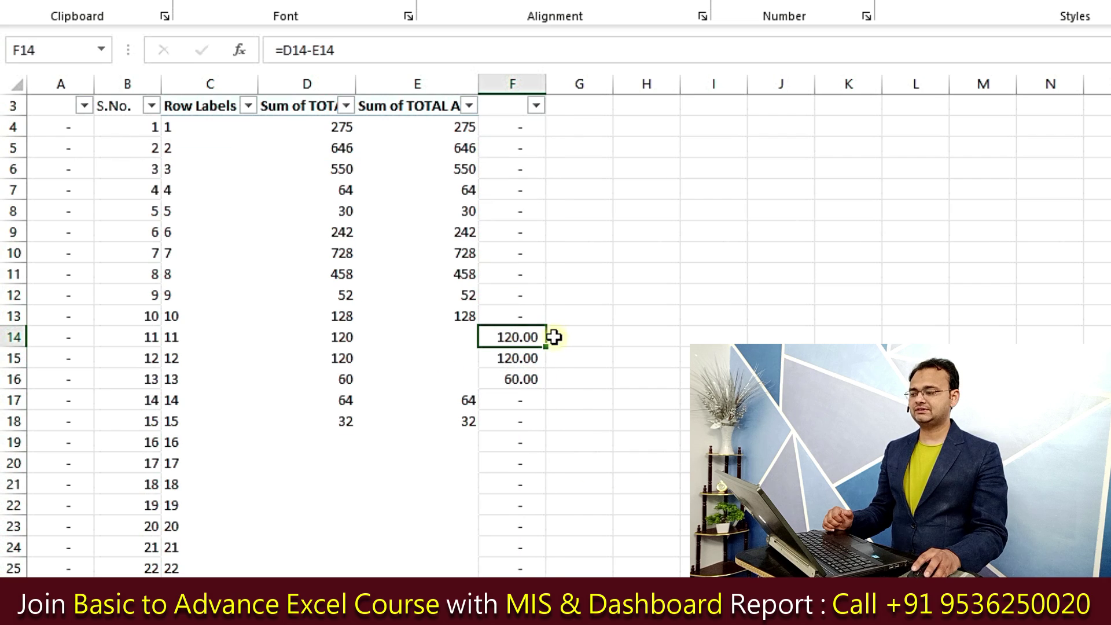
key(ctrl+Down)
click(530, 481)
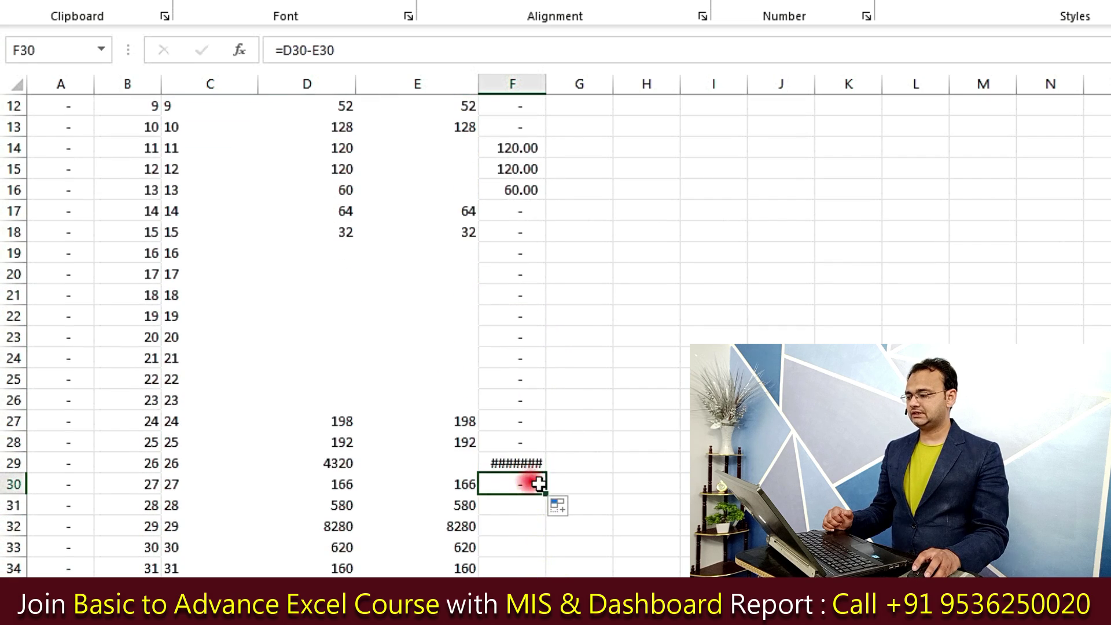
double_click(546, 497)
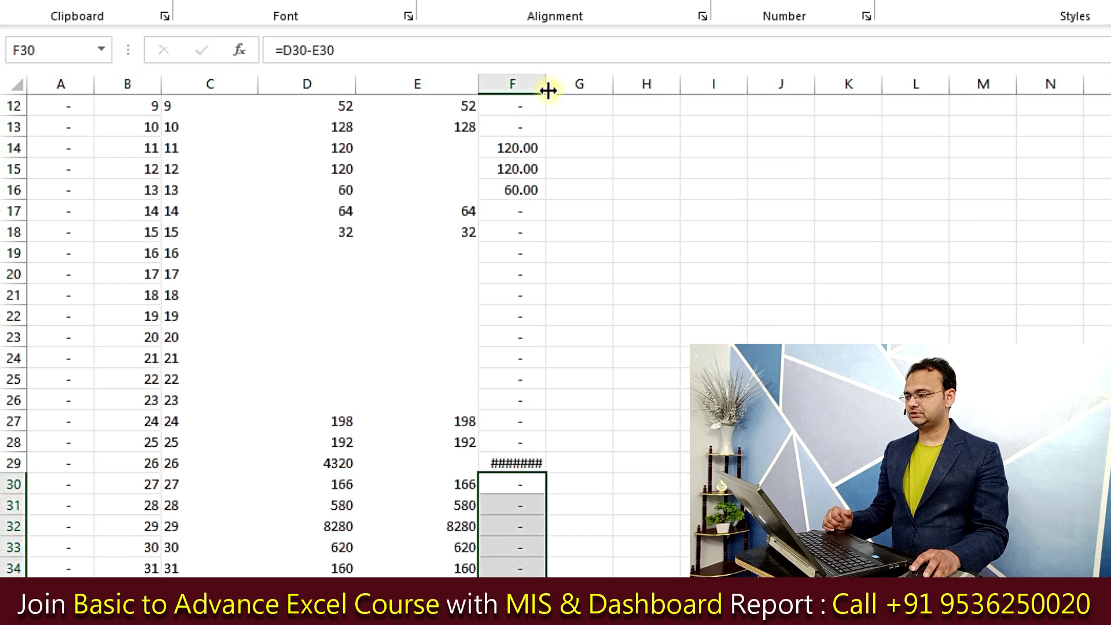
drag(547, 93, 567, 93)
click(633, 208)
scroll(625, 342, up, 4)
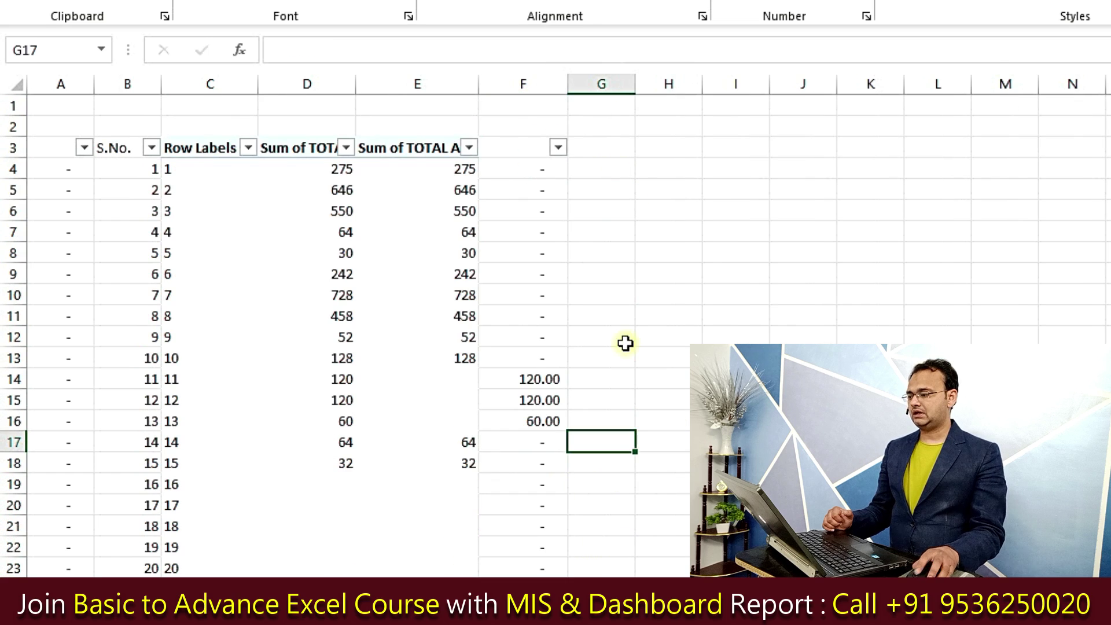
Step: Filter column F to exclude the '-' zero-difference entry
click(558, 147)
click(404, 393)
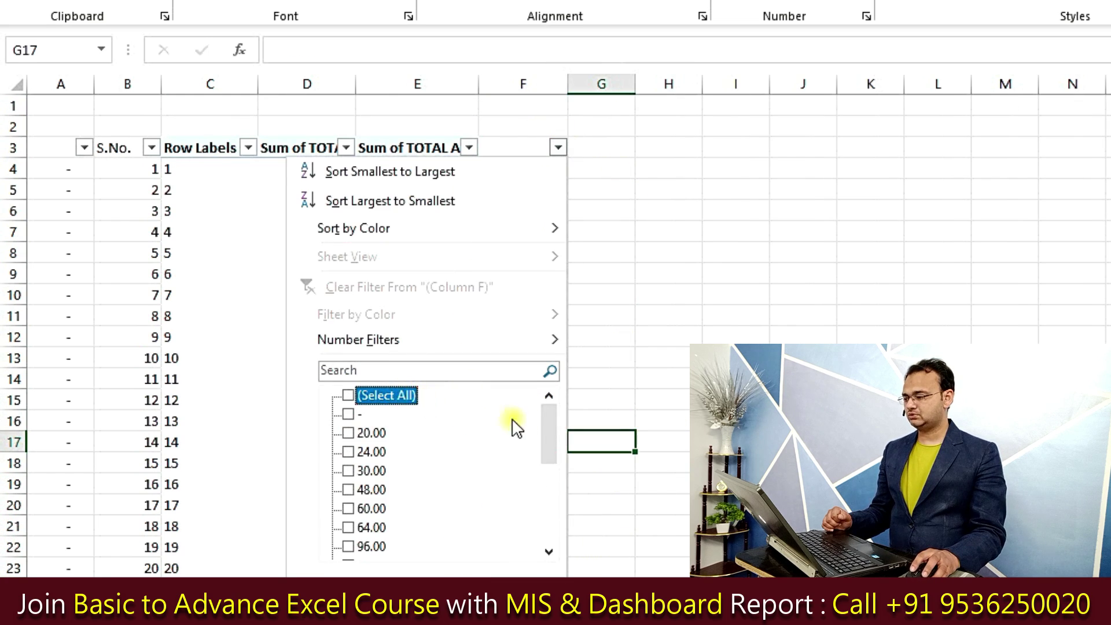
mouse_move(547, 415)
mouse_down()
mouse_move(542, 521)
mouse_move(533, 385)
mouse_up()
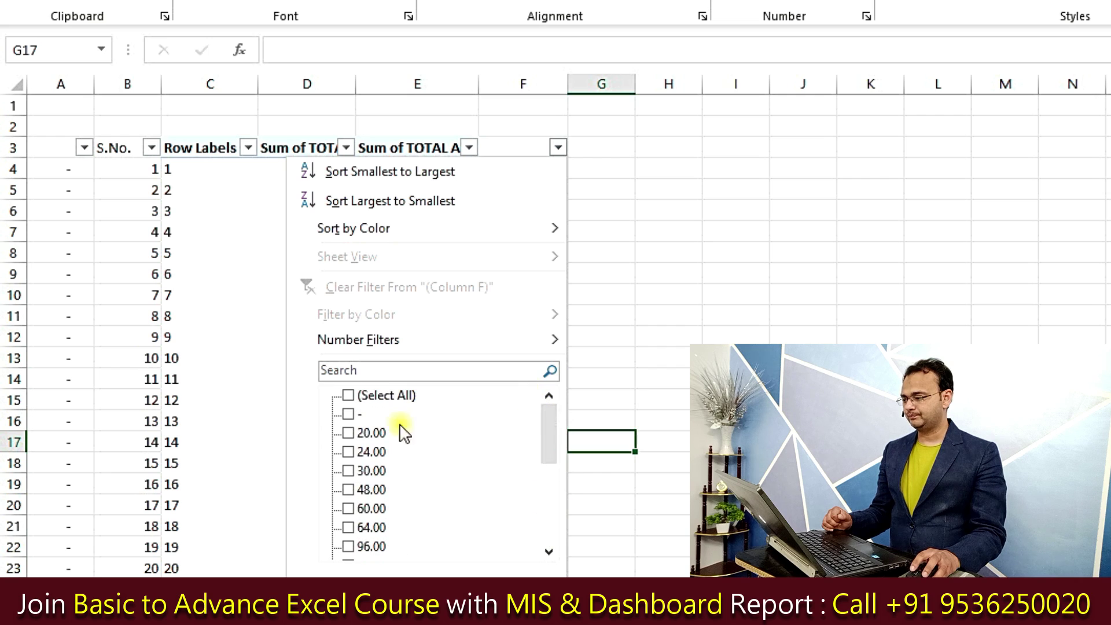
click(349, 394)
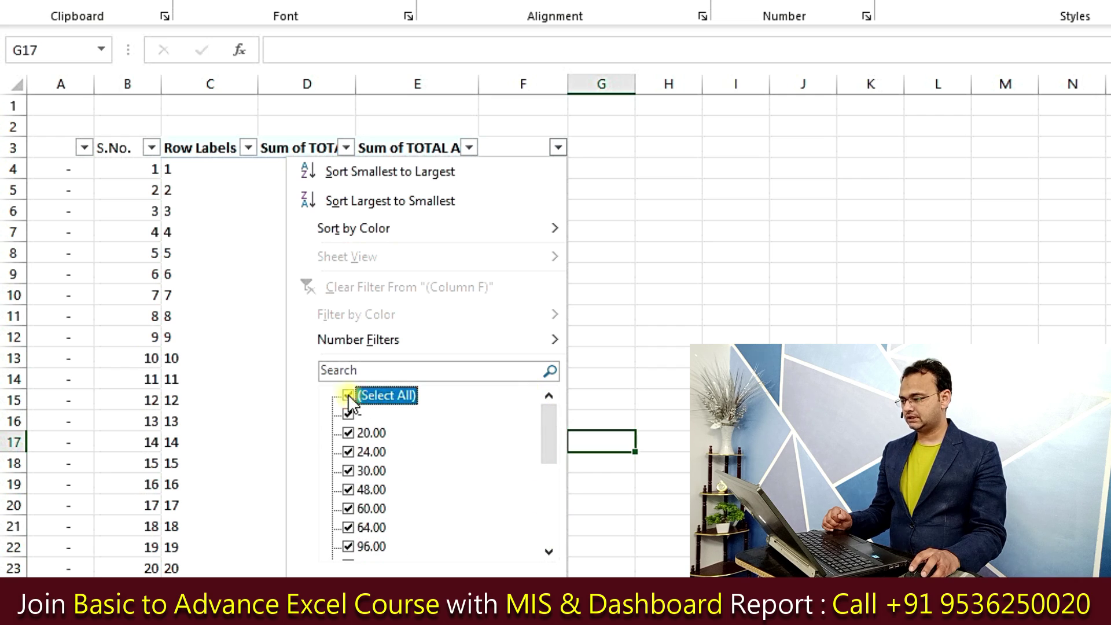
click(349, 413)
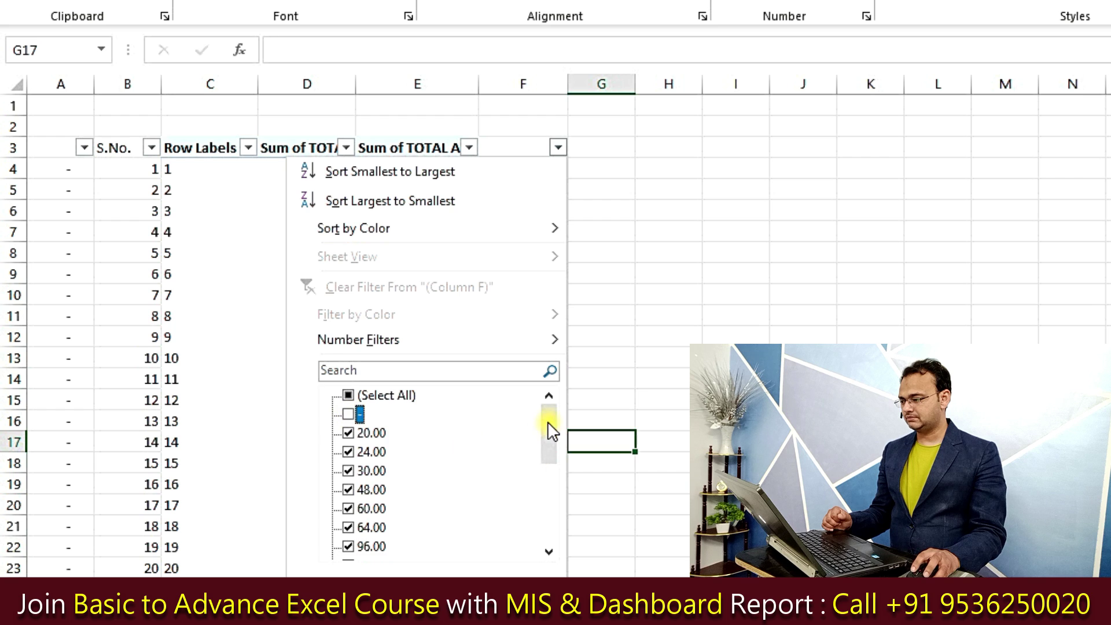
drag(547, 421, 548, 529)
key(Return)
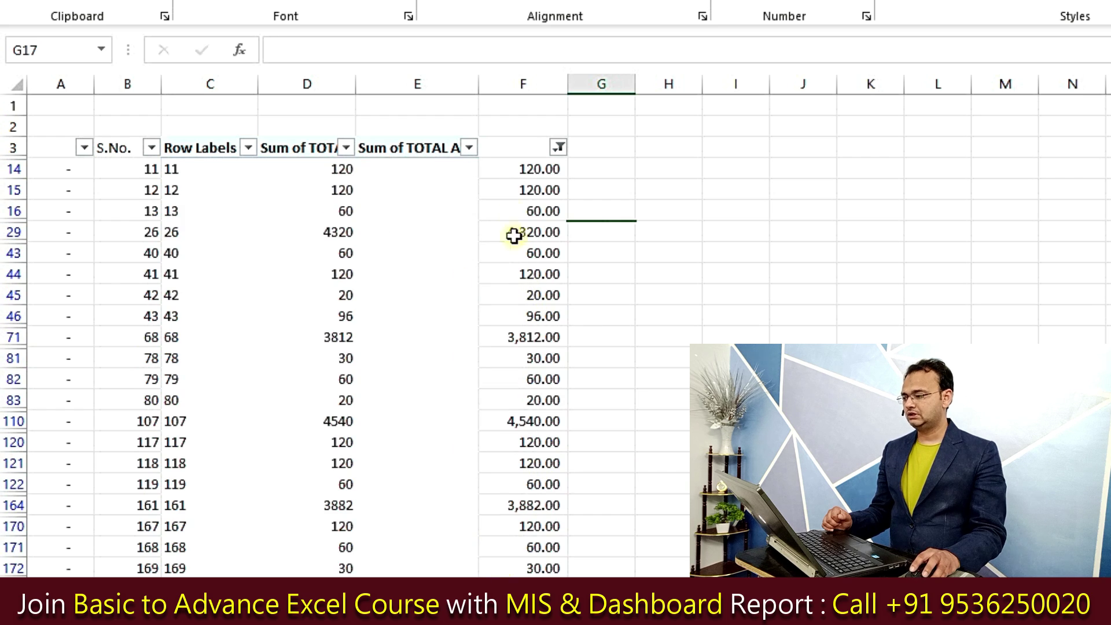
Step: Check the Sum of TOTAL and TOTAL ALL values for bills 11–13 and 26
drag(343, 167, 345, 211)
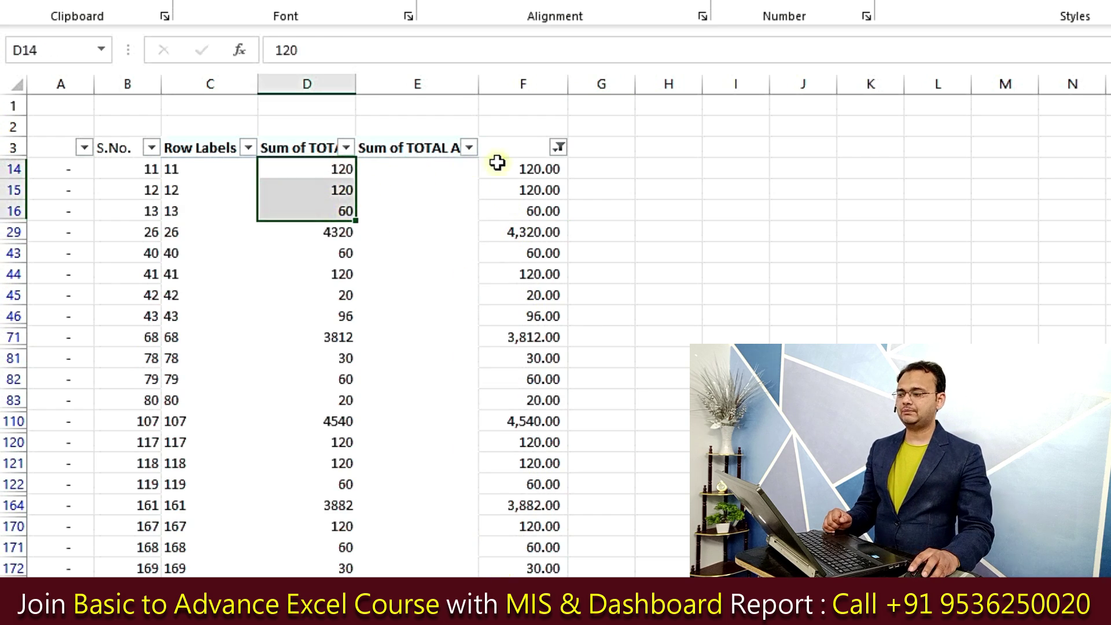
click(524, 169)
click(335, 229)
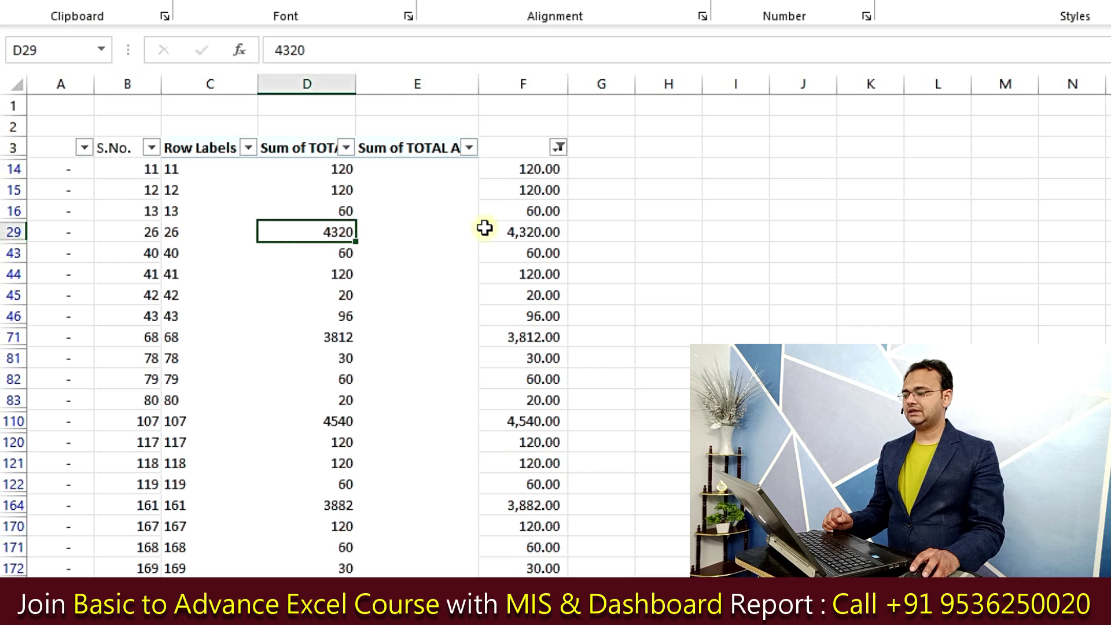
click(454, 234)
drag(379, 177, 441, 574)
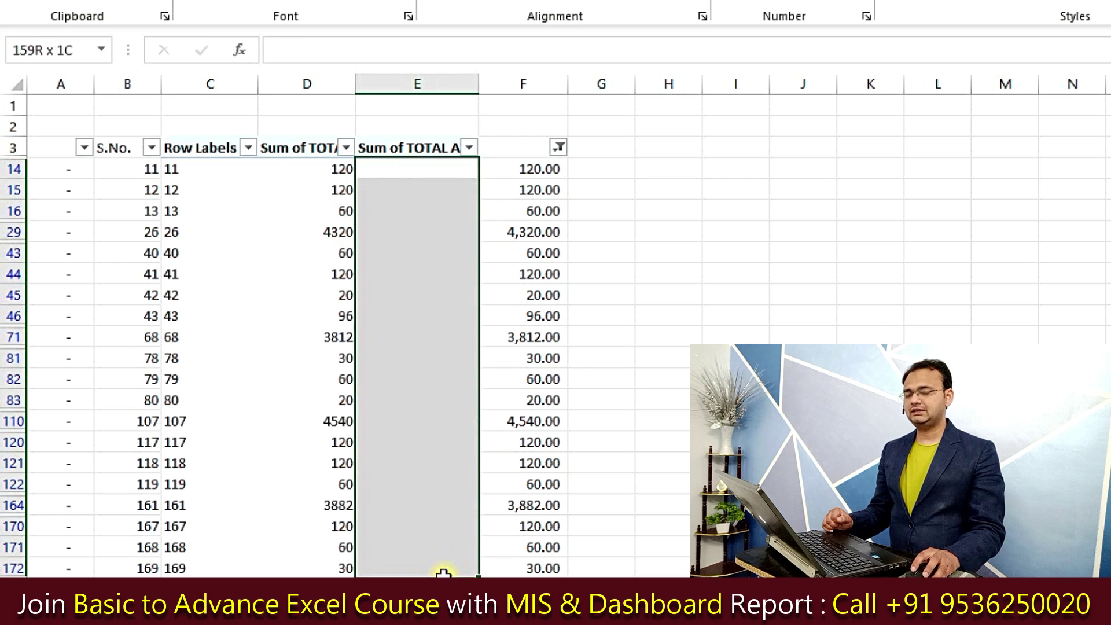
Step: Check bill 322's totals, including its TOTAL ALL value of 128
drag(338, 231, 313, 412)
scroll(313, 412, down, 3)
scroll(313, 412, down, 4)
scroll(312, 412, up, 4)
scroll(312, 412, up, 4)
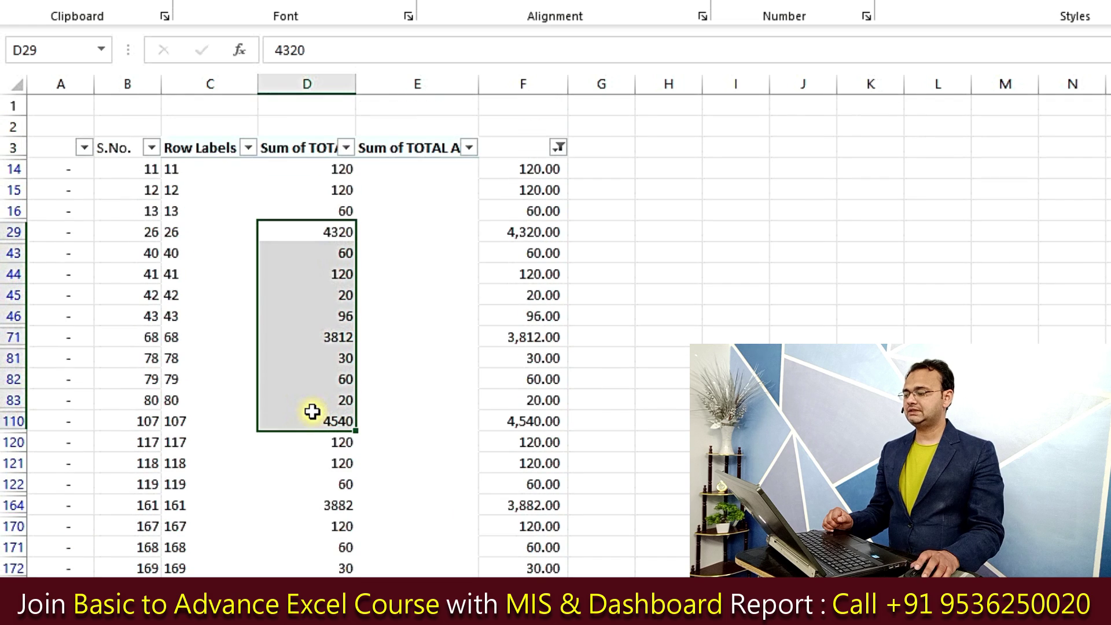
scroll(313, 411, down, 5)
scroll(312, 411, down, 4)
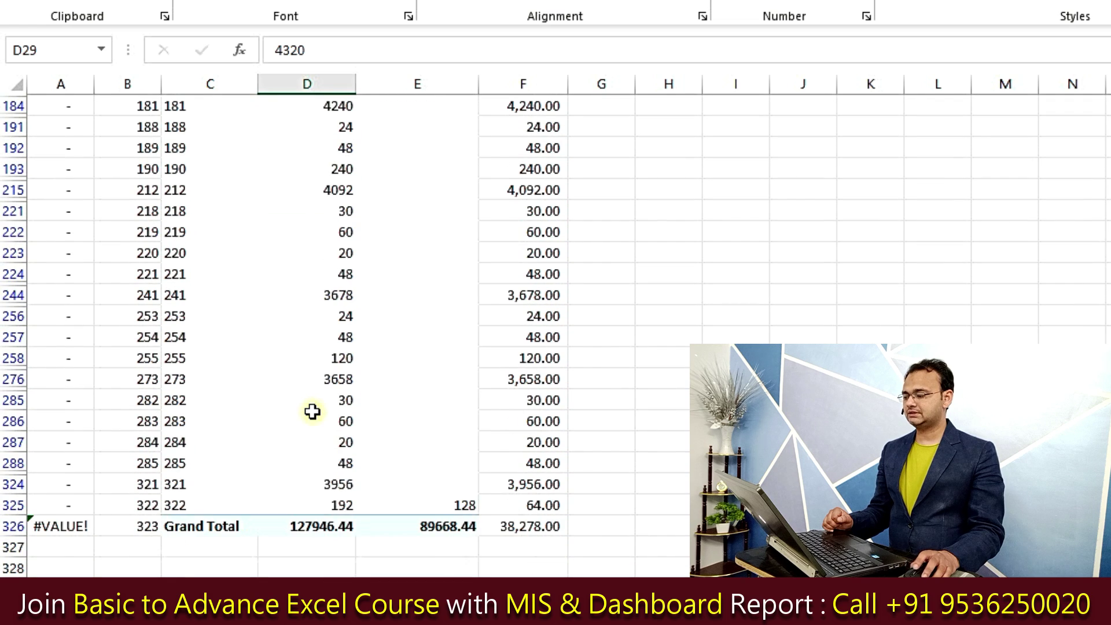
click(325, 505)
click(431, 501)
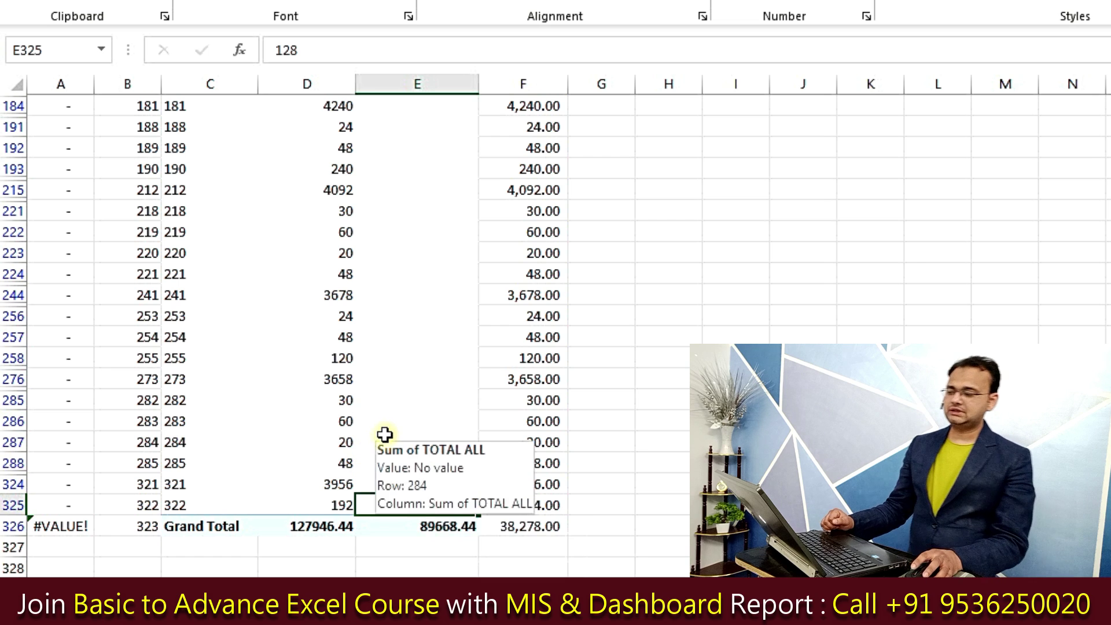
scroll(371, 417, up, 6)
scroll(521, 231, up, 2)
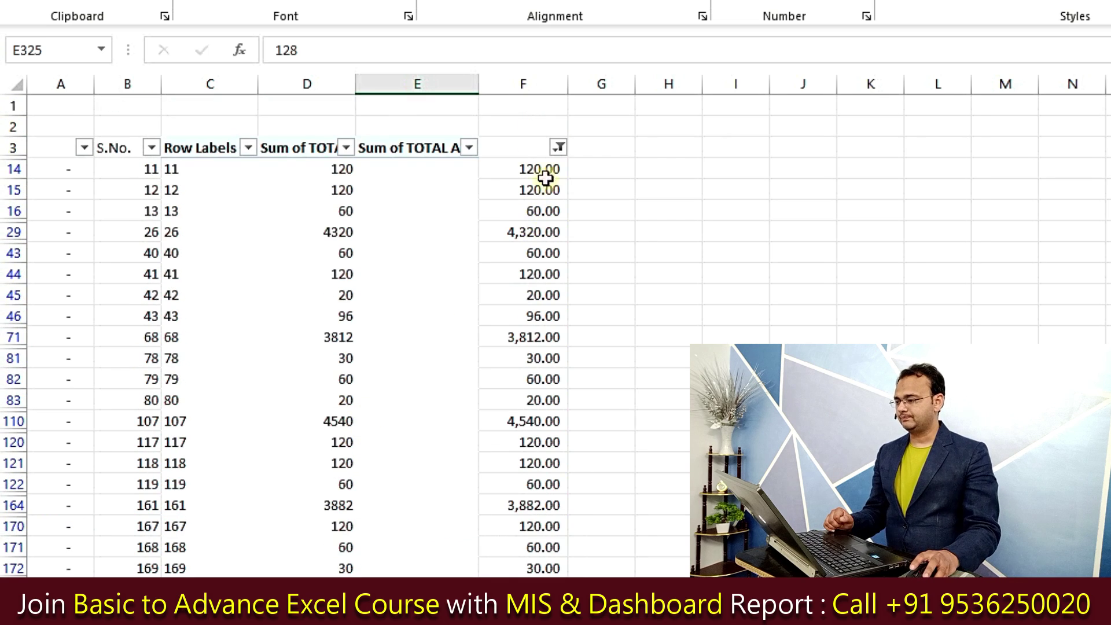
Step: Clear column F's filter and review blank-total bills 49–51 with zero differences
click(559, 147)
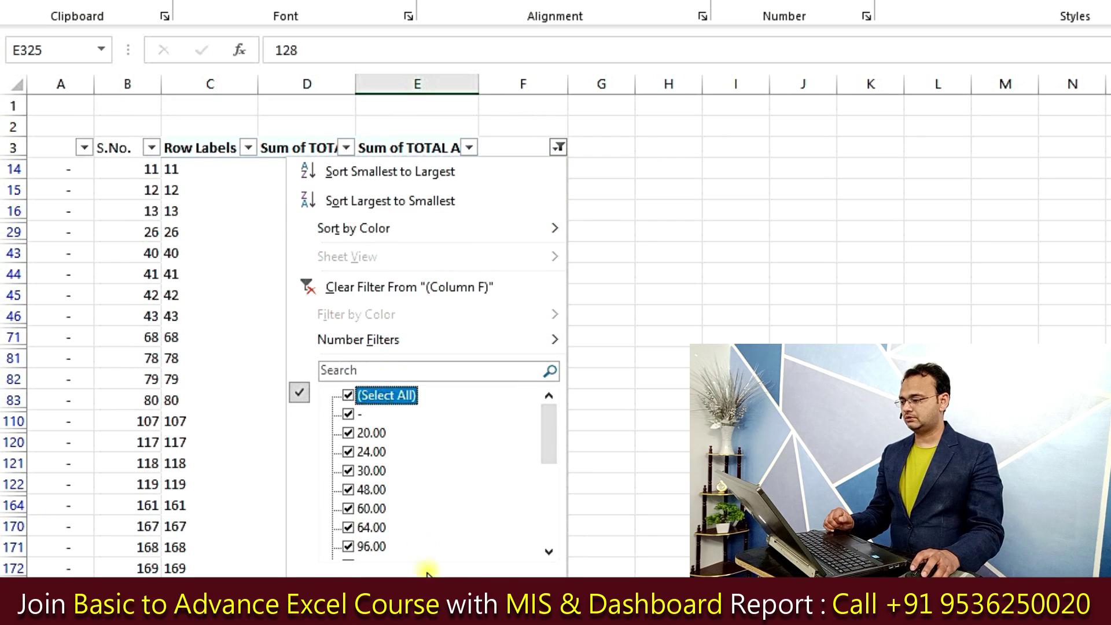
click(427, 572)
scroll(584, 455, down, 5)
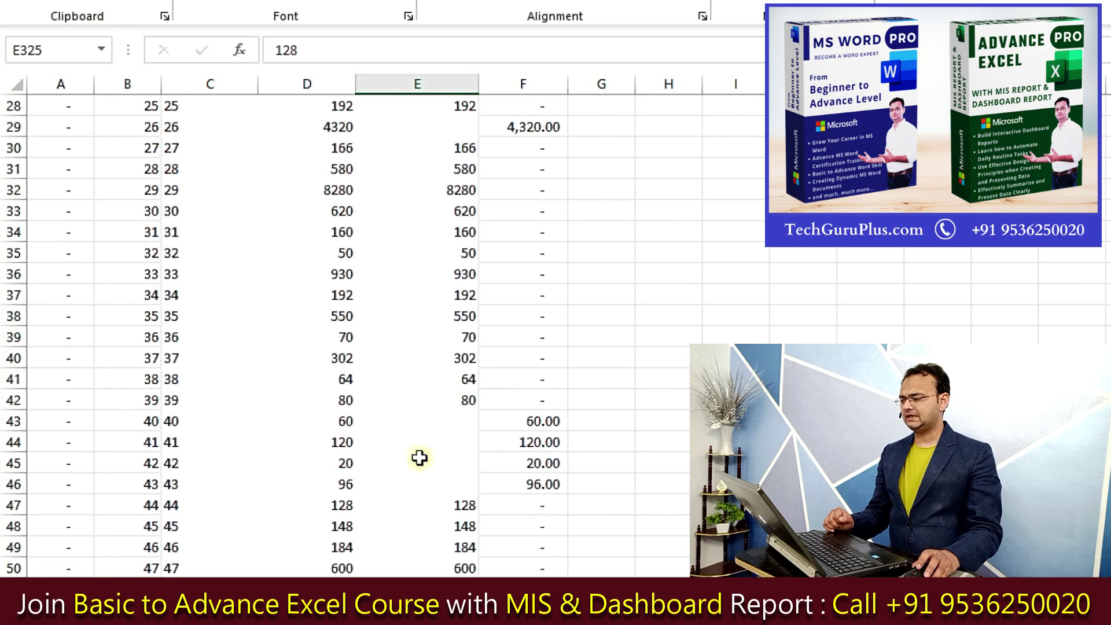
scroll(421, 509, down, 4)
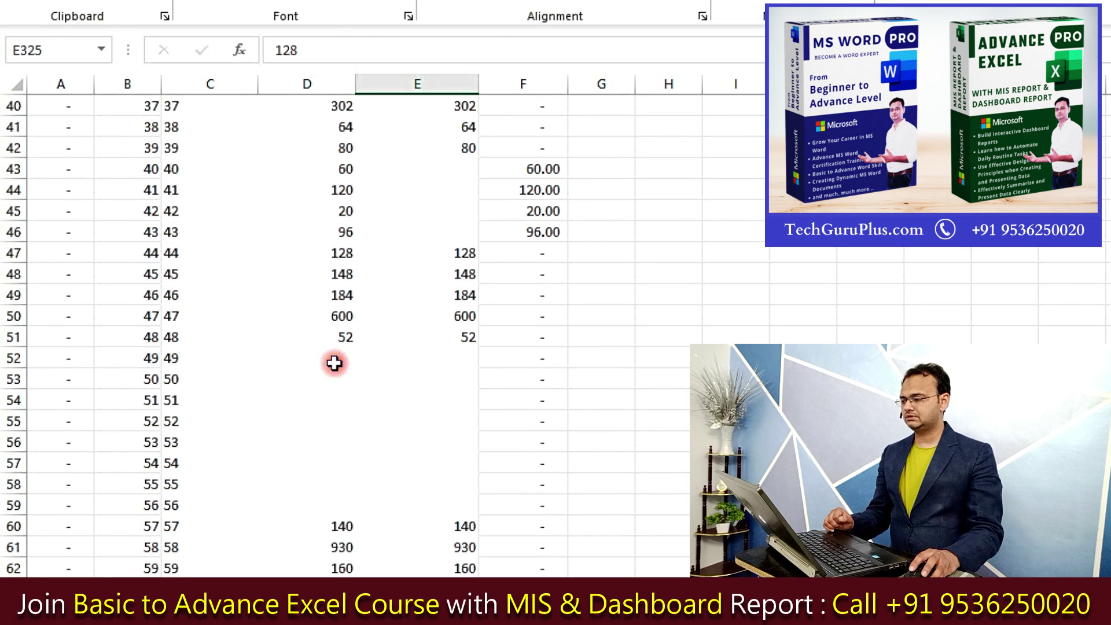
drag(334, 362, 452, 371)
drag(524, 366, 528, 471)
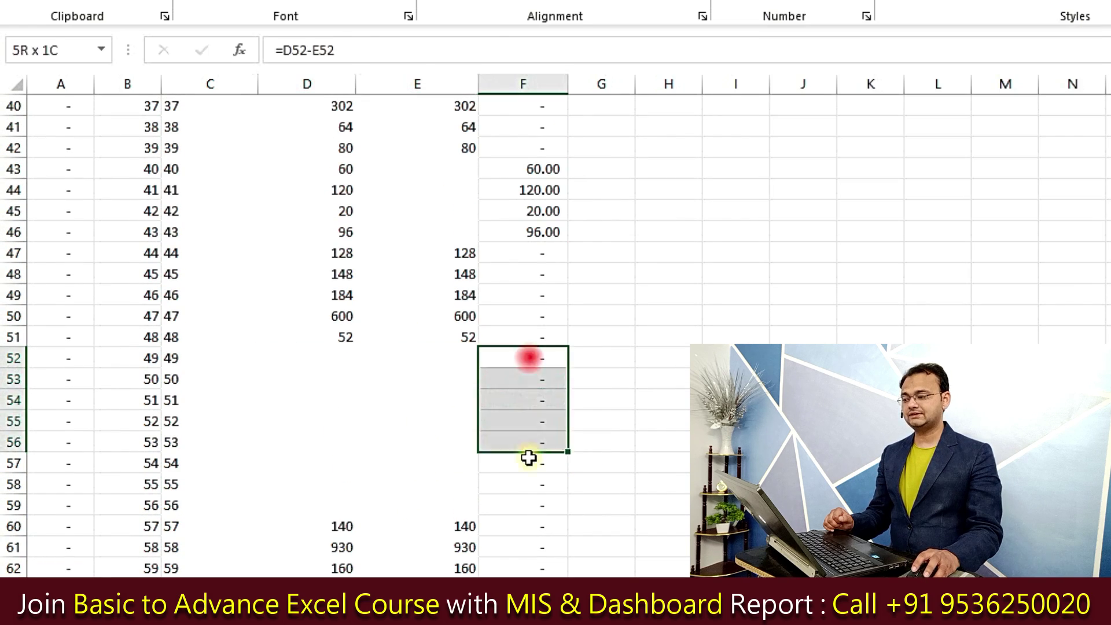
drag(303, 392, 430, 393)
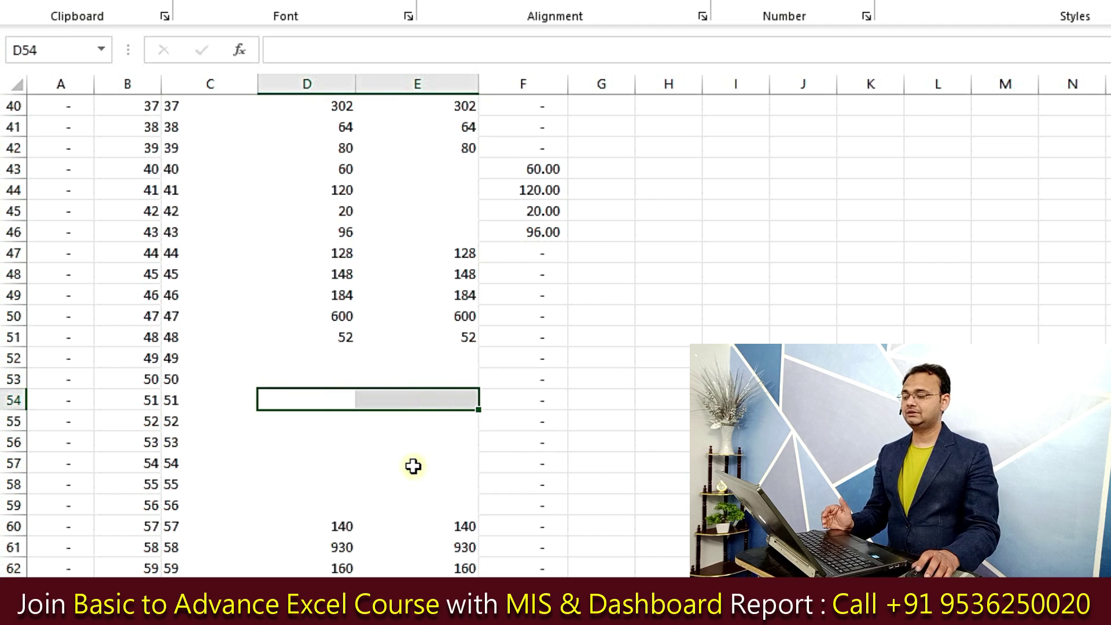
scroll(411, 466, up, 12)
scroll(413, 435, up, 1)
click(346, 148)
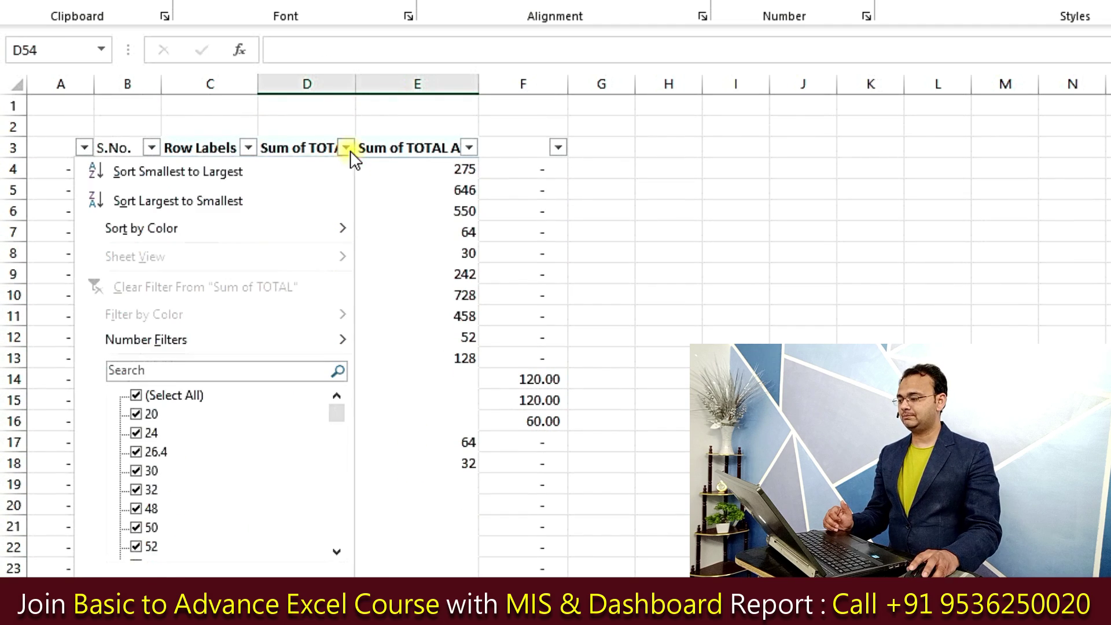
Step: Filter Sum of TOTAL to (Blanks) only, leaving bills like 16–23, 49–56 and 290–297
click(179, 390)
drag(336, 415, 341, 509)
click(169, 547)
click(272, 588)
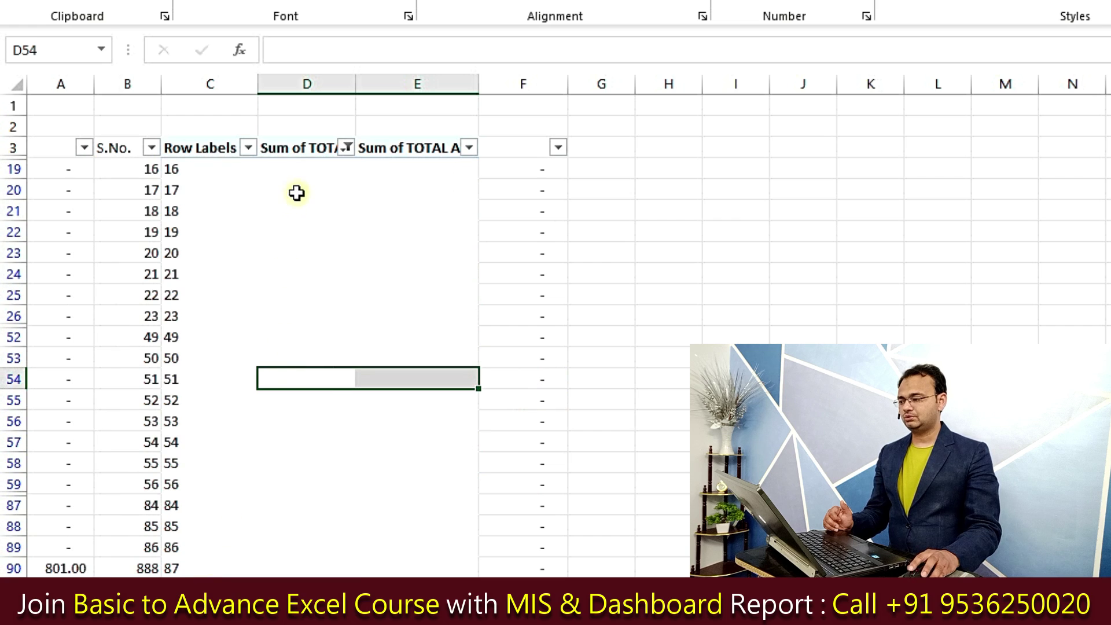
drag(308, 232, 286, 533)
scroll(285, 533, down, 8)
scroll(284, 535, down, 6)
scroll(284, 535, down, 4)
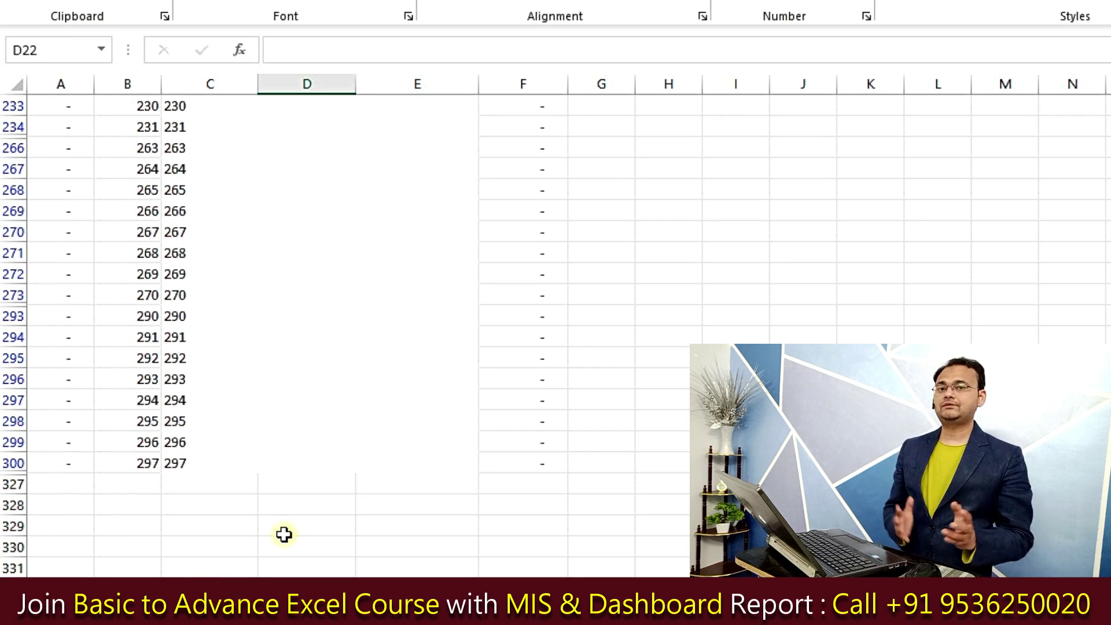
scroll(283, 534, up, 7)
scroll(284, 535, up, 6)
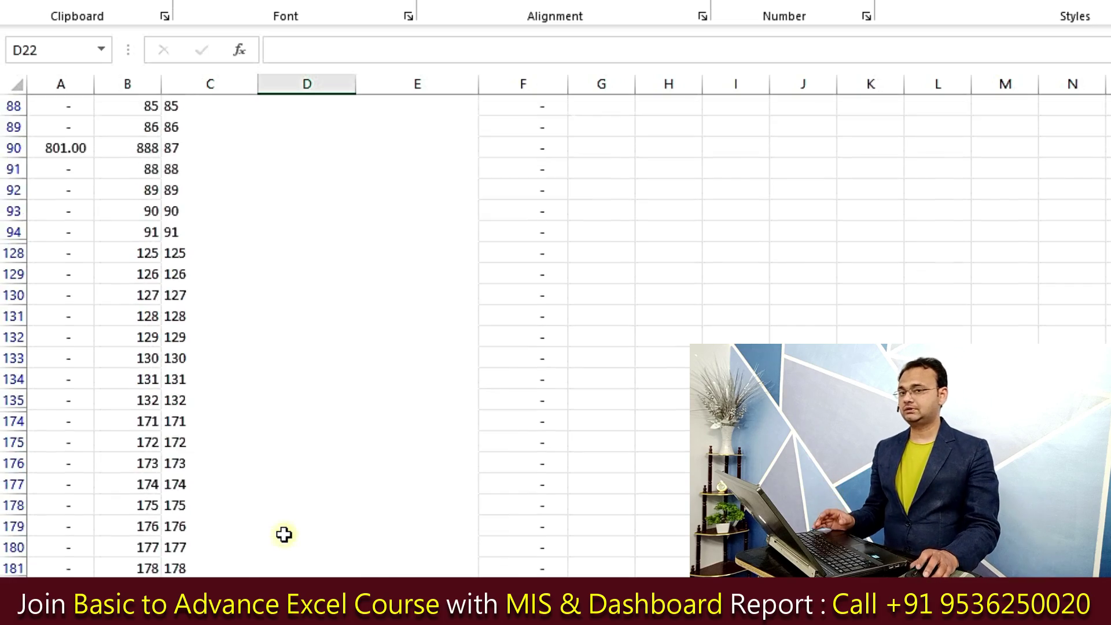